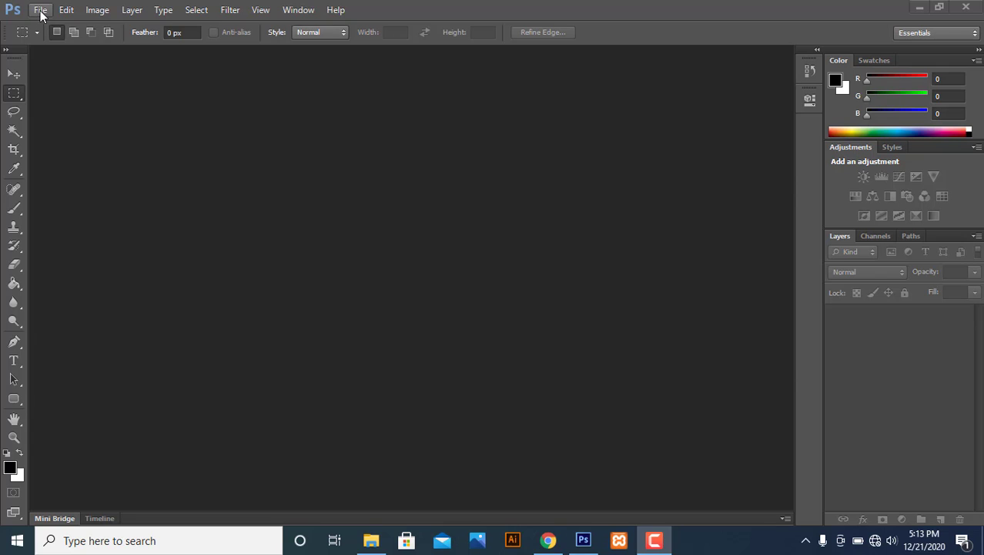
Step: Create a new document named "facebook cover" at 820 by 312 pixels, 72 pixels/inch, RGB Color, with a white background
{"action": "left_click", "coordinate": [41, 10]}
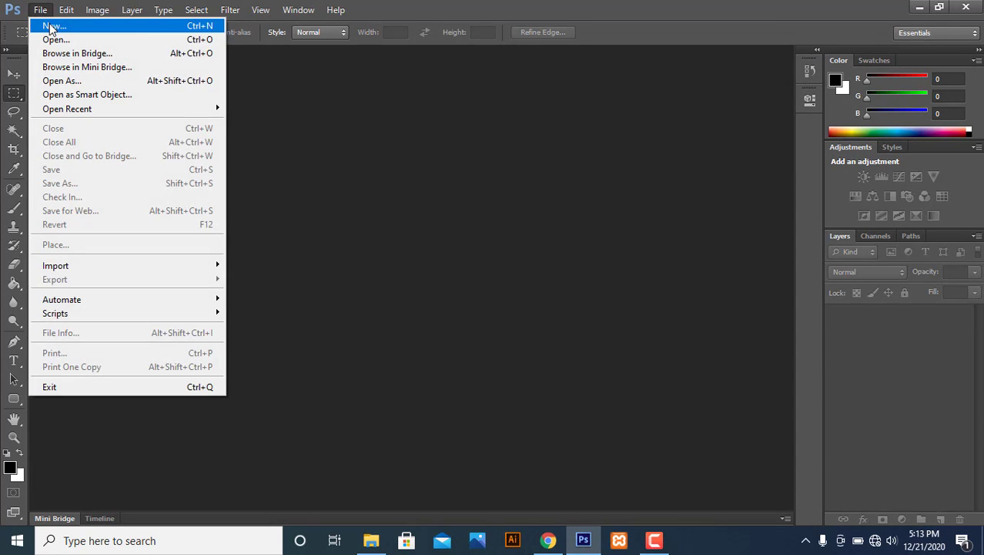
{"action": "left_click", "coordinate": [51, 28]}
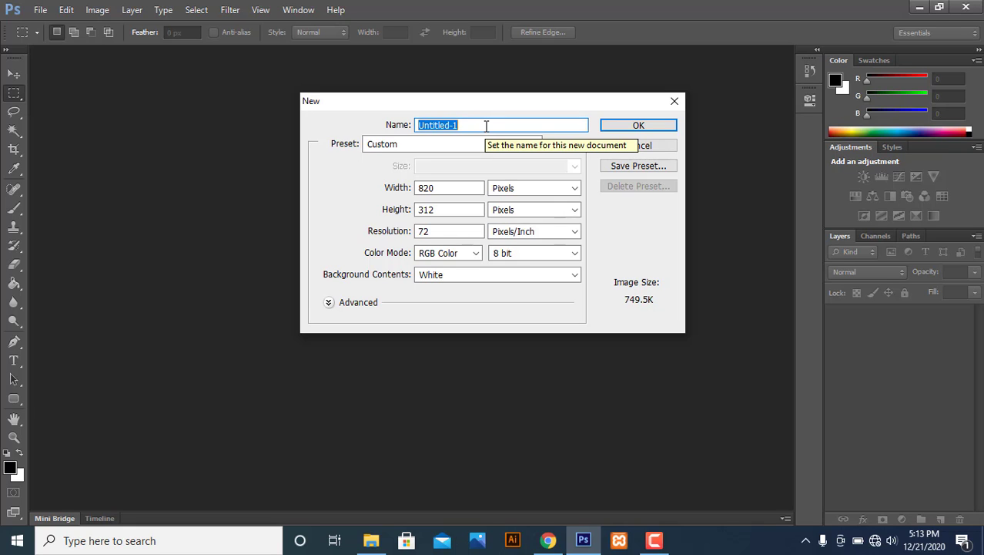
{"action": "type", "text": "face"}
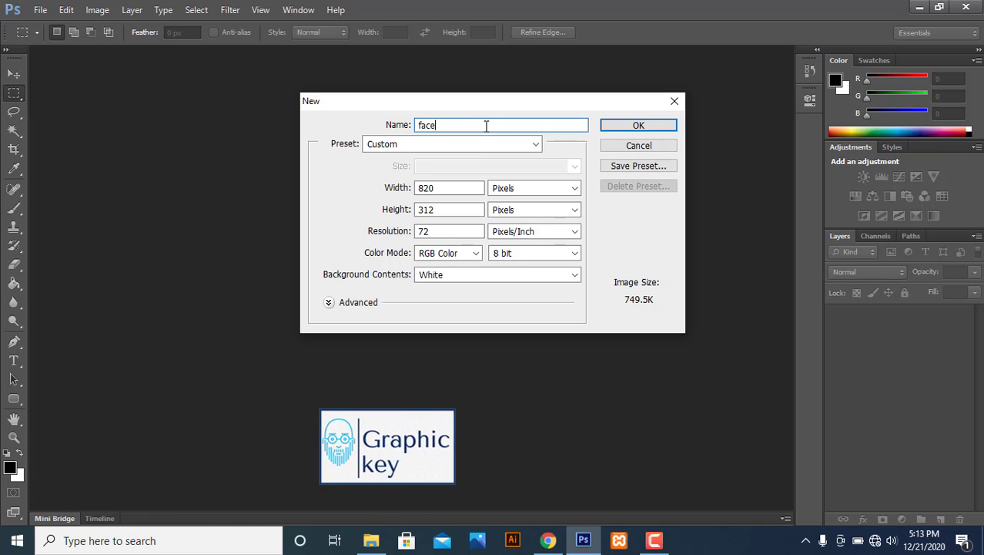
{"action": "type", "text": "book co"}
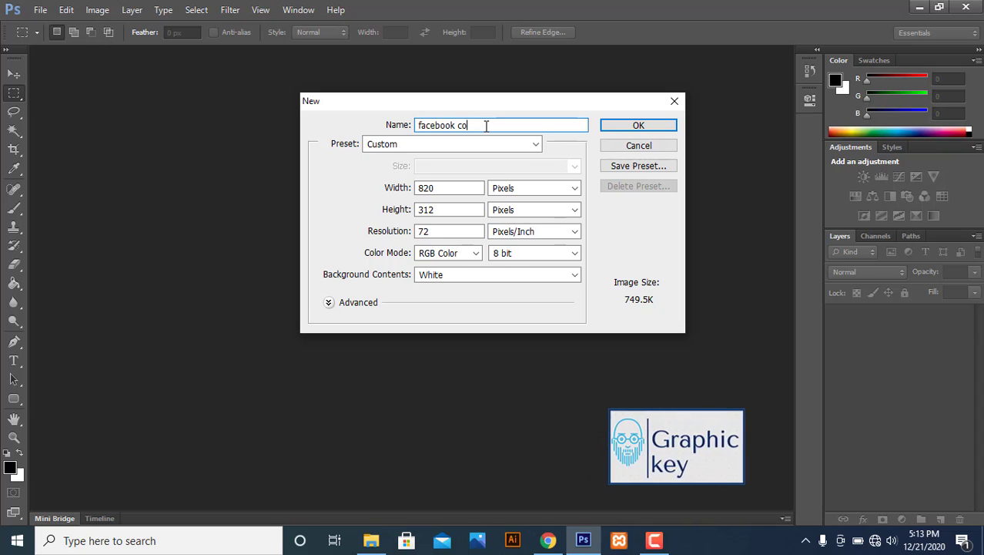
{"action": "type", "text": "ver"}
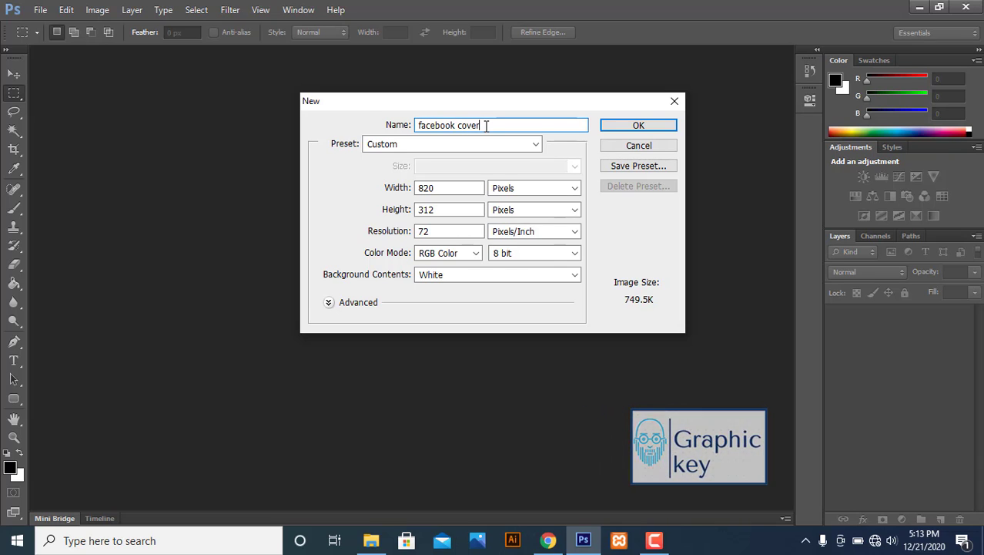
{"action": "double_click", "coordinate": [447, 188]}
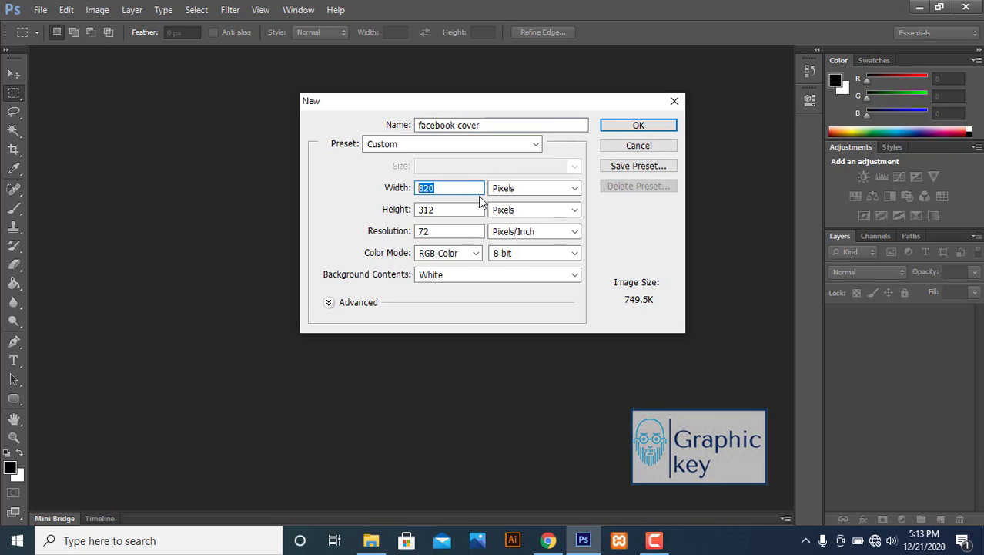
{"action": "double_click", "coordinate": [428, 209]}
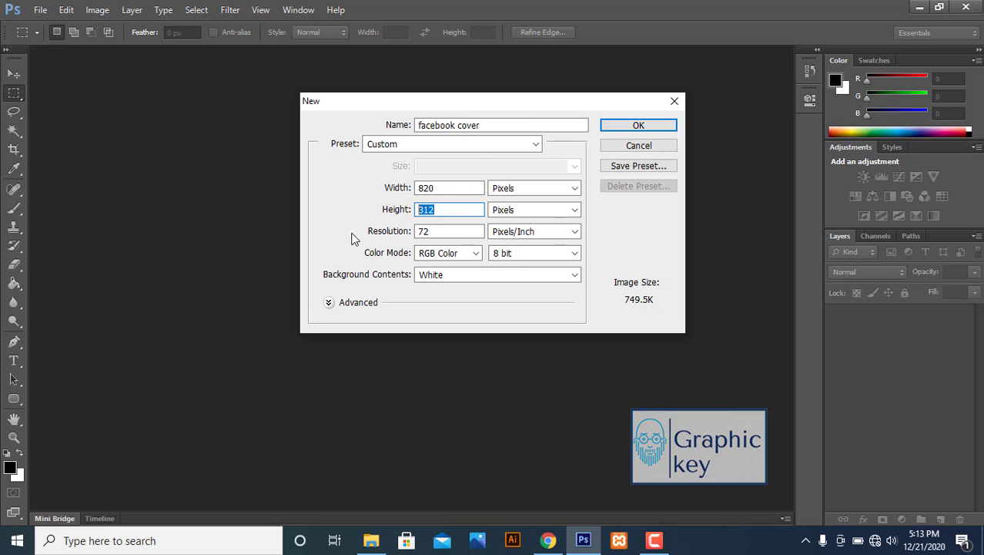
{"action": "left_click", "coordinate": [647, 126]}
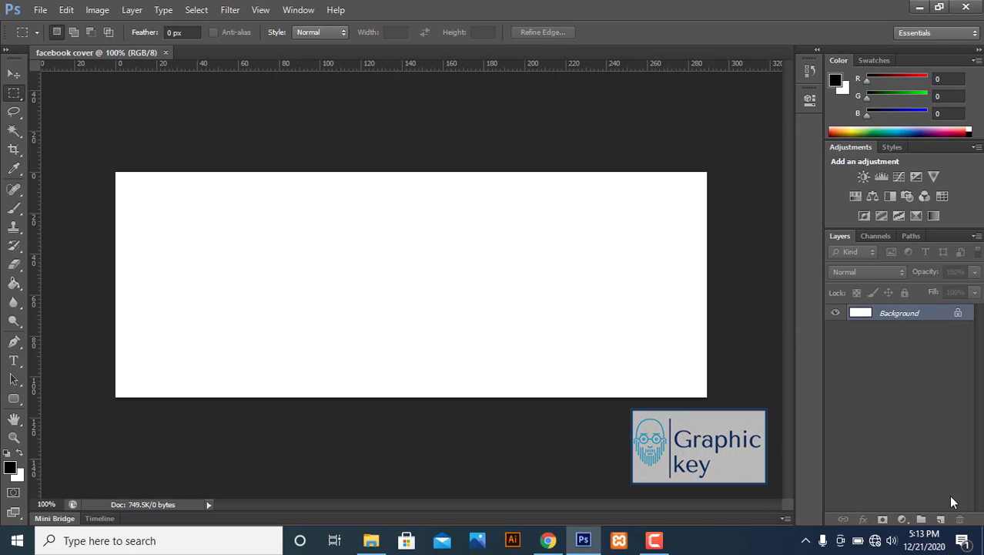
Step: Add a new layer above the background and fill it with black (000000) using the Paint Bucket tool
{"action": "left_click", "coordinate": [942, 520]}
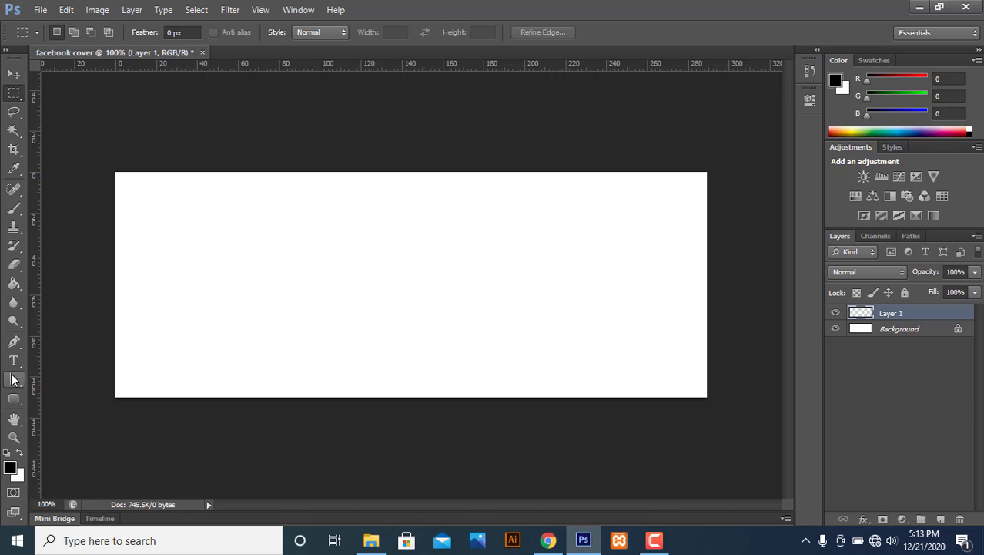
{"action": "left_click", "coordinate": [14, 283]}
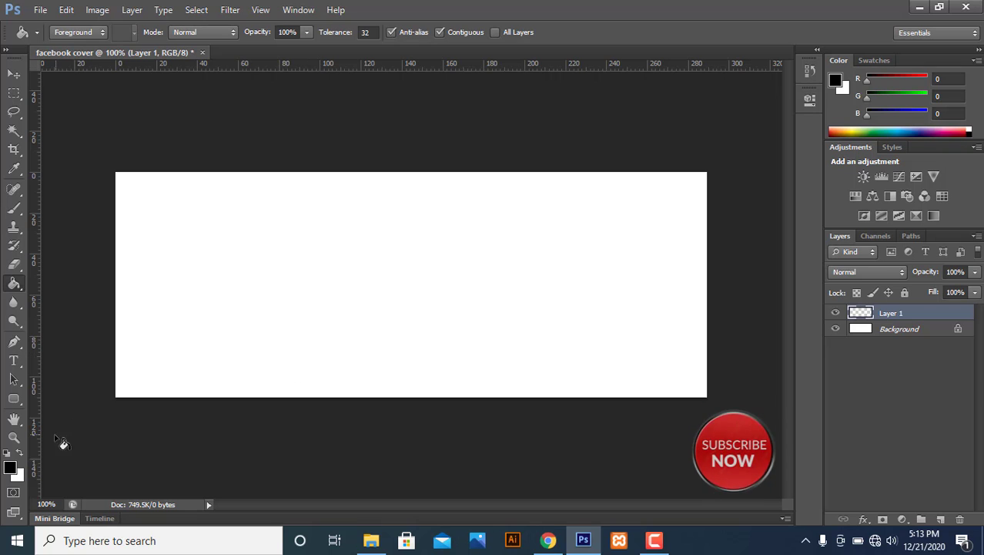
{"action": "left_click", "coordinate": [10, 467]}
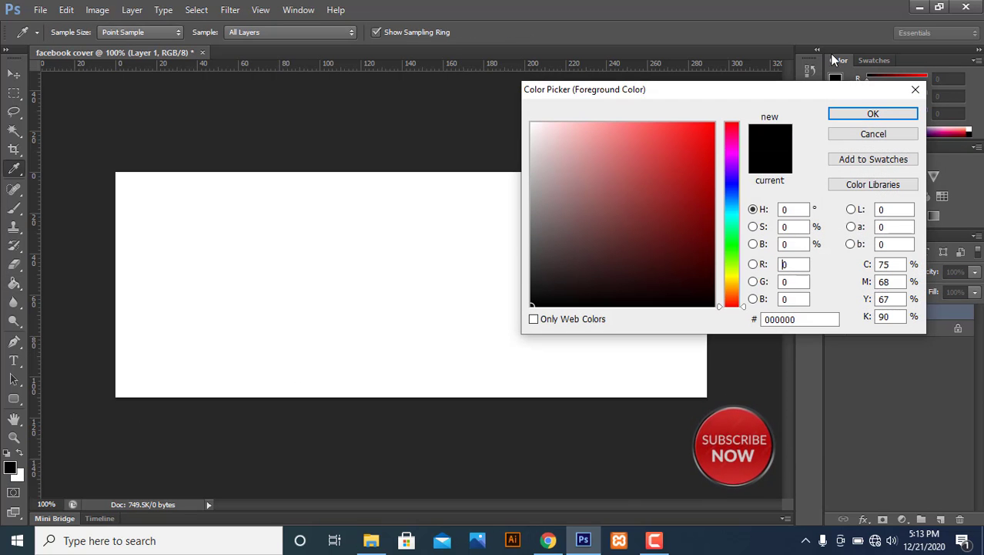
{"action": "left_click", "coordinate": [878, 114]}
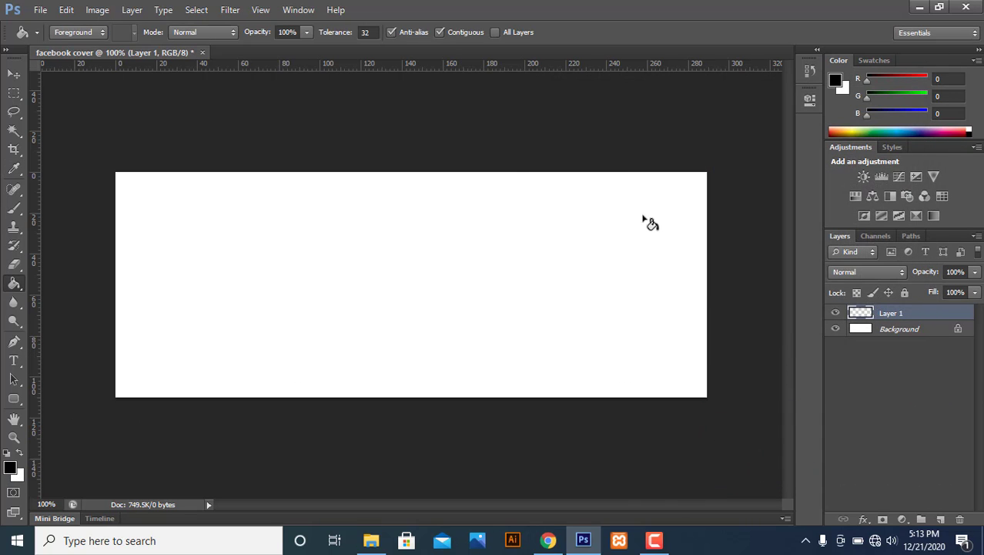
{"action": "left_click", "coordinate": [527, 252]}
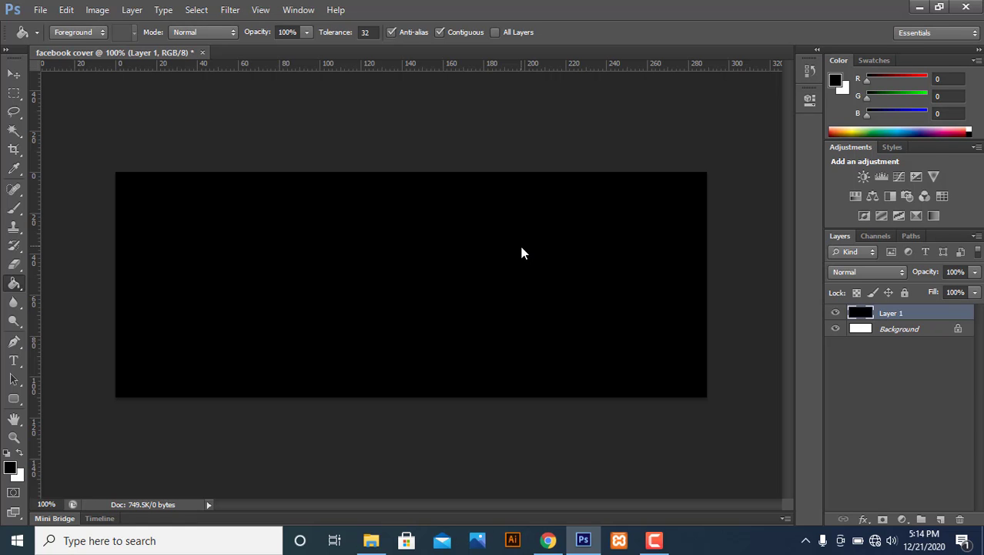
Step: Add a gradient fill layer using the orange-yellow-orange preset with linear style at 90 degrees
{"action": "left_click", "coordinate": [904, 519]}
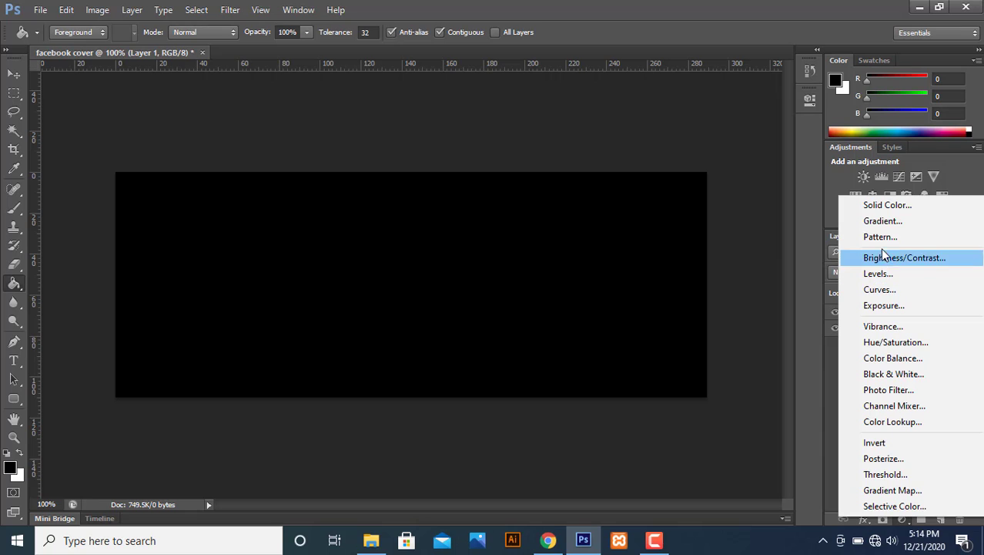
{"action": "left_click", "coordinate": [882, 222]}
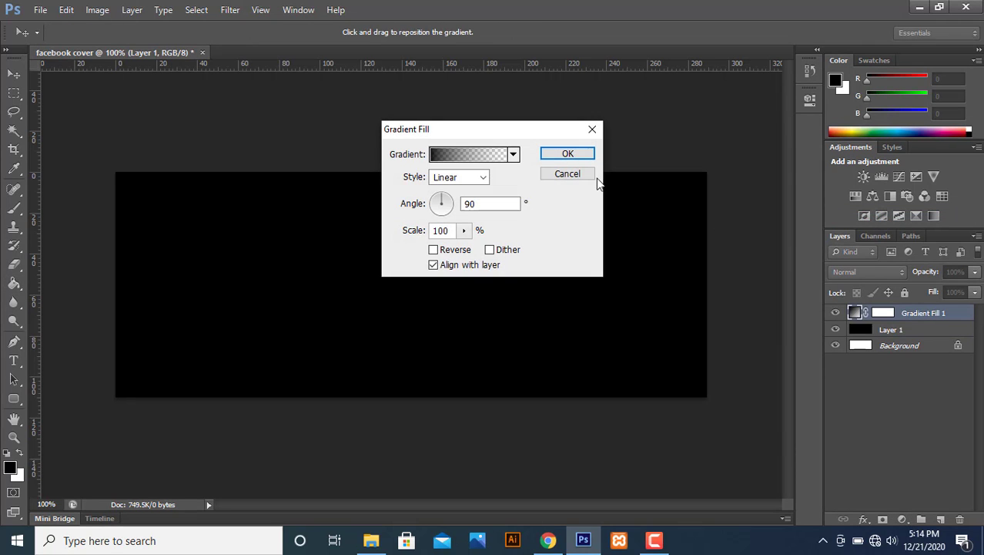
{"action": "left_click", "coordinate": [513, 155]}
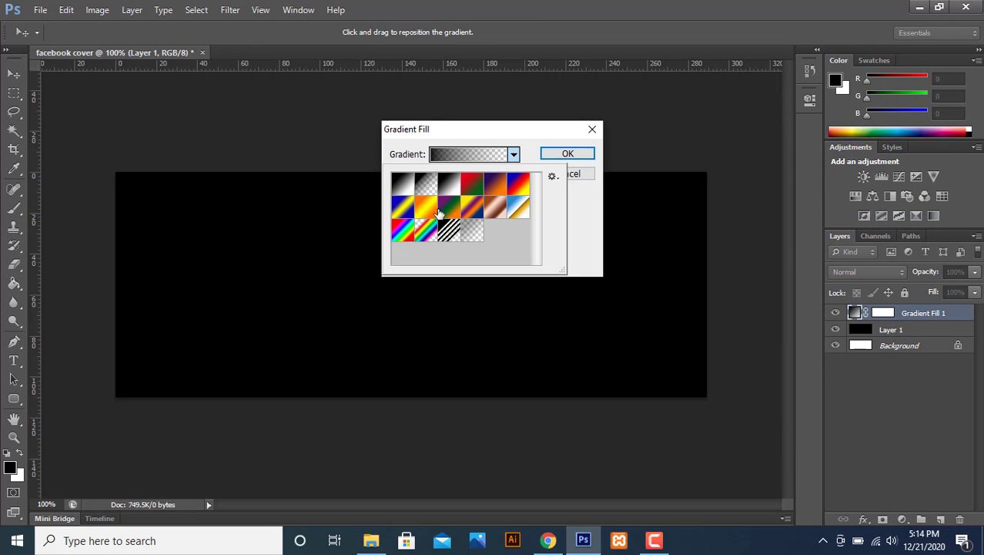
{"action": "left_click", "coordinate": [436, 213]}
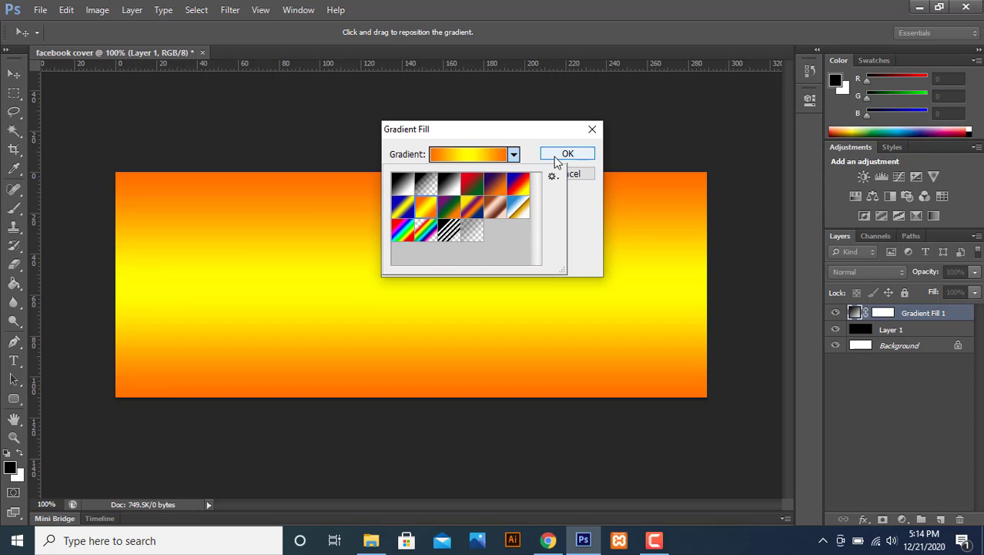
{"action": "left_click", "coordinate": [557, 159]}
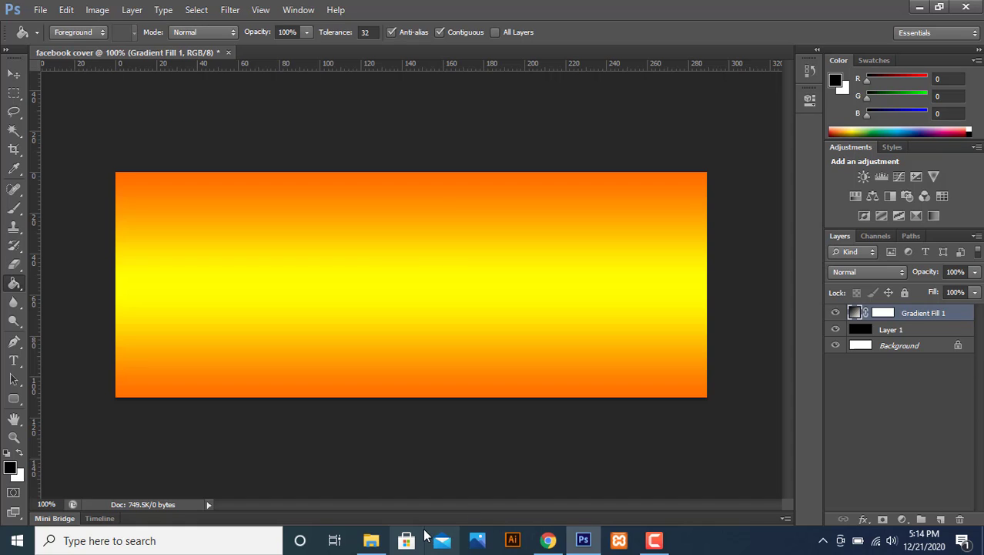
Step: Place the abstract-art-scholar image from the Downloads folder into the facebook cover document
{"action": "left_click", "coordinate": [377, 541]}
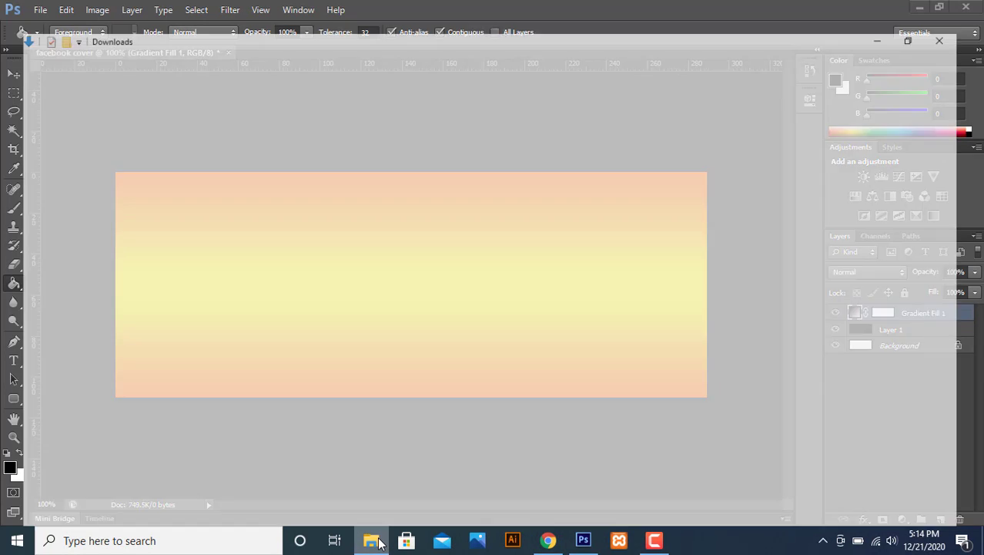
{"action": "left_click", "coordinate": [415, 147]}
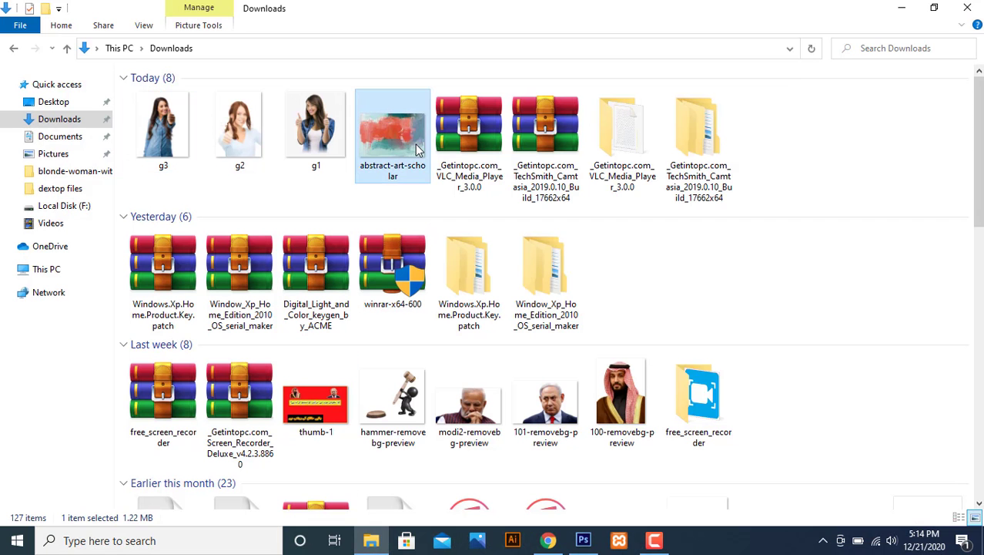
{"action": "left_click_drag", "start_coordinate": [419, 150], "coordinate": [517, 408]}
{"action": "left_click_drag", "start_coordinate": [370, 303], "coordinate": [370, 303]}
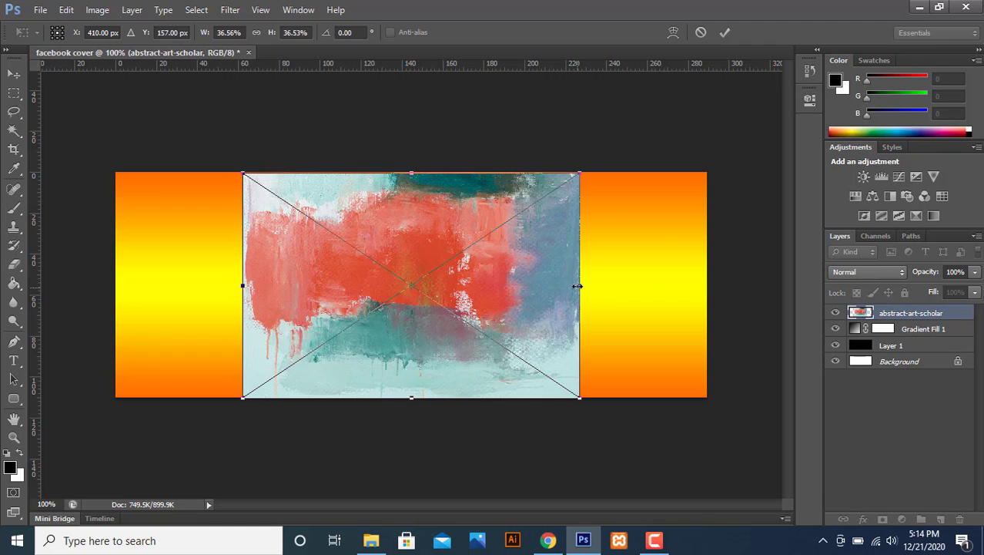
Step: Stretch the placed abstract art image to cover the whole canvas, about 64% width and 36.65% height, and commit the placement
{"action": "left_click_drag", "start_coordinate": [592, 279], "coordinate": [707, 269]}
{"action": "left_click_drag", "start_coordinate": [243, 285], "coordinate": [116, 285]}
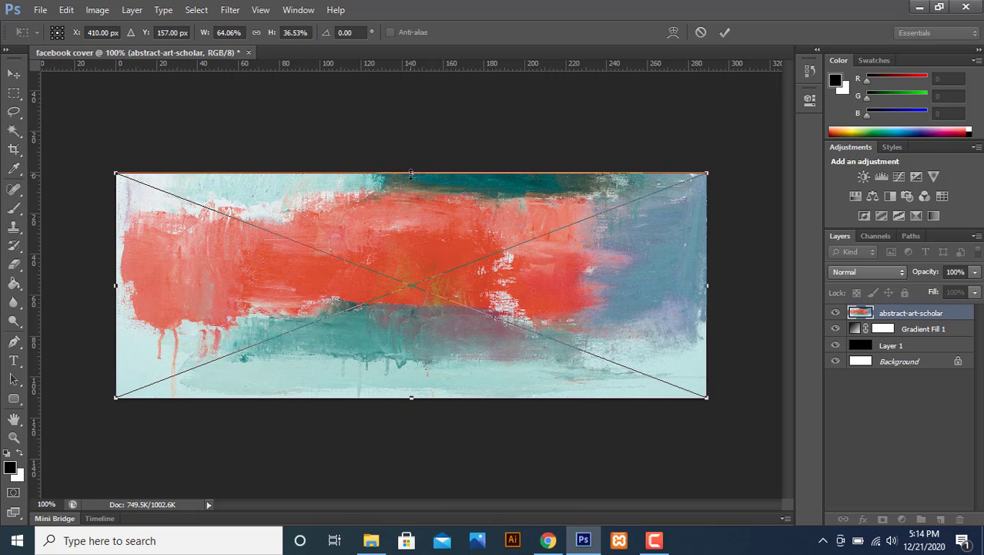
{"action": "left_click_drag", "start_coordinate": [411, 173], "coordinate": [412, 170]}
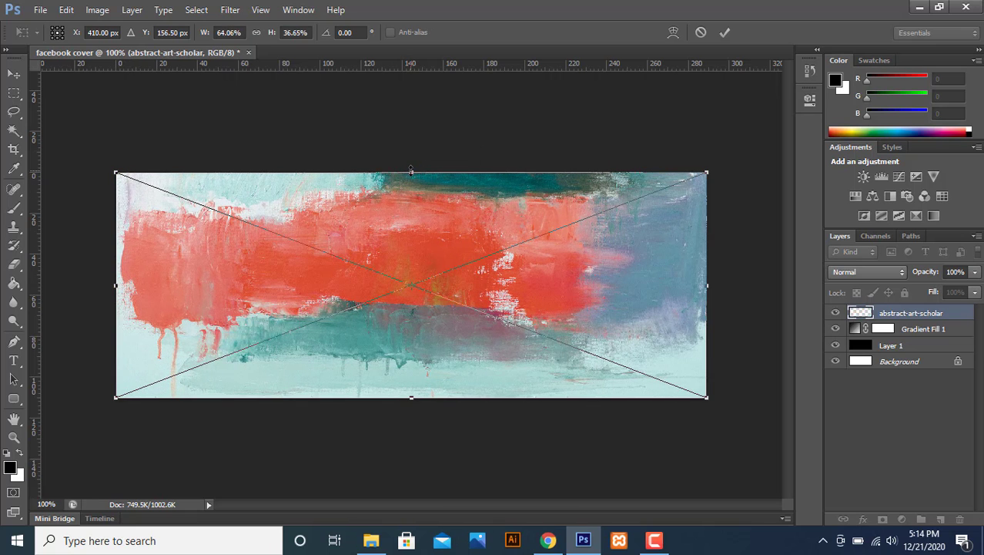
{"action": "left_click", "coordinate": [724, 33]}
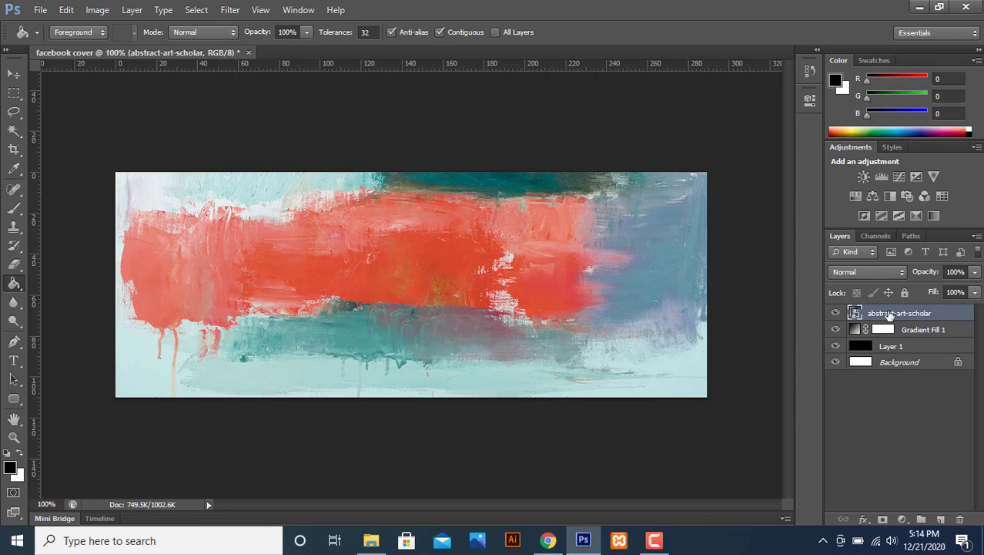
Step: Set the abstract-art-scholar layer's blend mode to Overlay and keep its opacity at 100%
{"action": "left_click", "coordinate": [864, 271]}
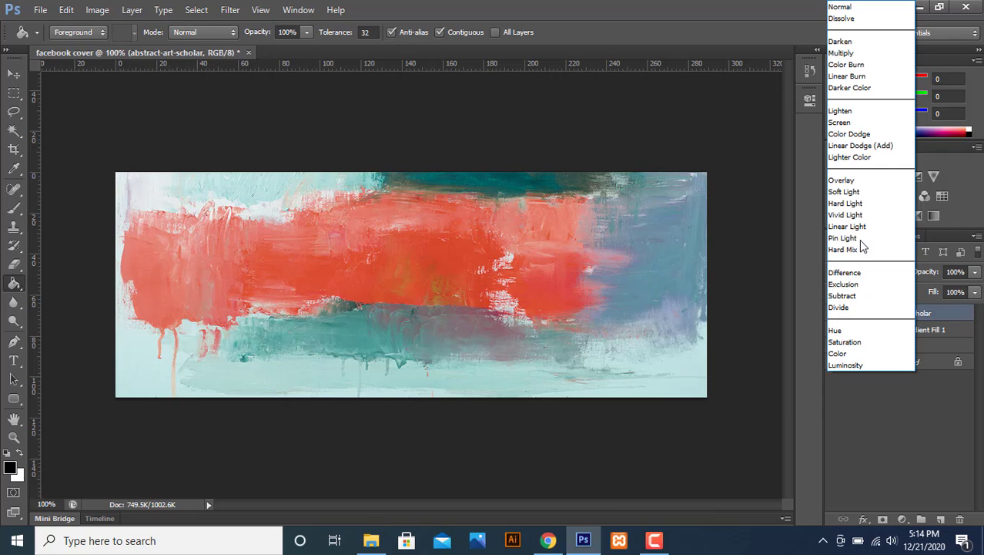
{"action": "left_click", "coordinate": [843, 180]}
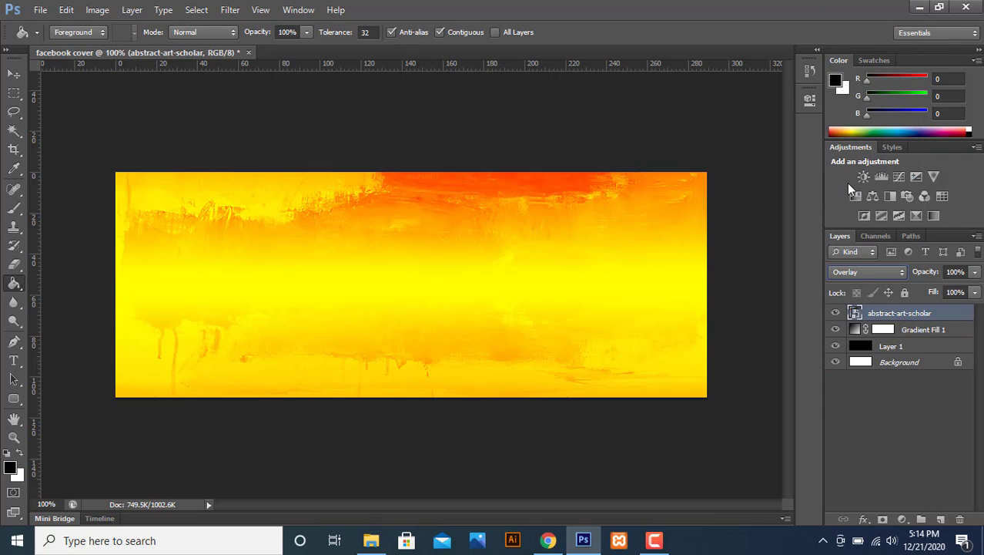
{"action": "left_click", "coordinate": [974, 273]}
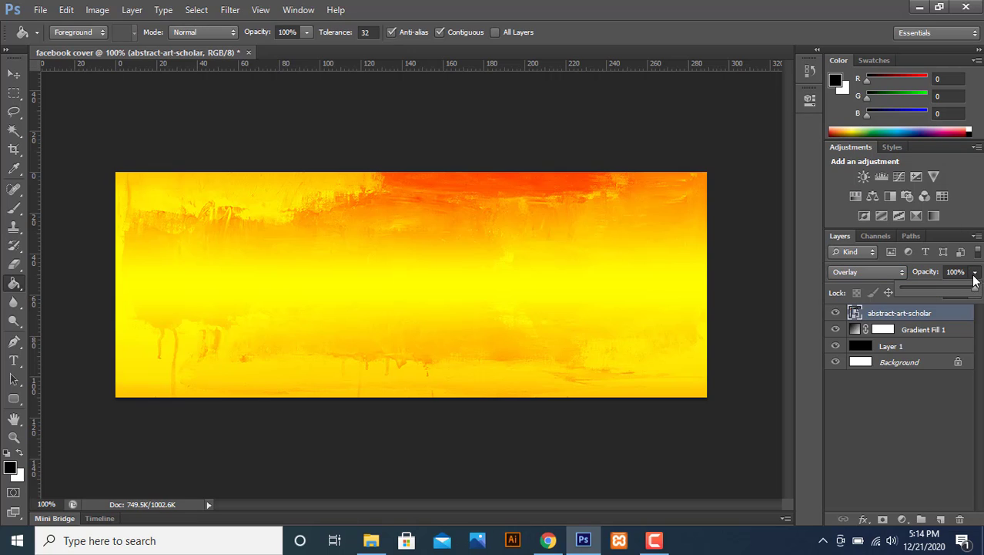
{"action": "mouse_move", "coordinate": [976, 293]}
{"action": "left_mouse_down"}
{"action": "mouse_move", "coordinate": [945, 290]}
{"action": "mouse_move", "coordinate": [978, 290]}
{"action": "left_mouse_up"}
Step: Draw a black rounded rectangle about 126 by 200 px with a 10 px radius near the middle of the canvas
{"action": "left_click", "coordinate": [14, 400]}
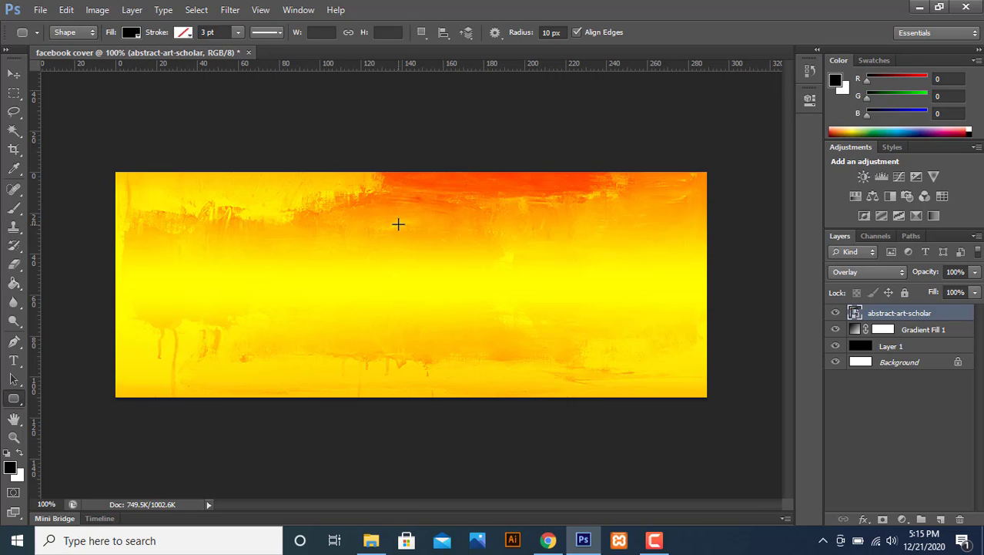
{"action": "scroll", "coordinate": [399, 220], "scroll_direction": "up", "scroll_amount": 3}
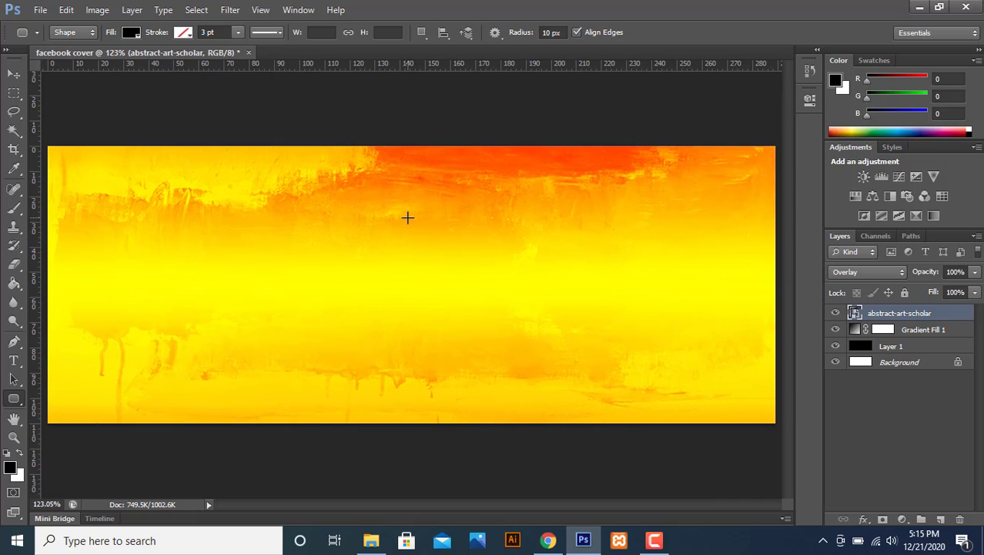
{"action": "left_click_drag", "start_coordinate": [390, 208], "coordinate": [500, 384]}
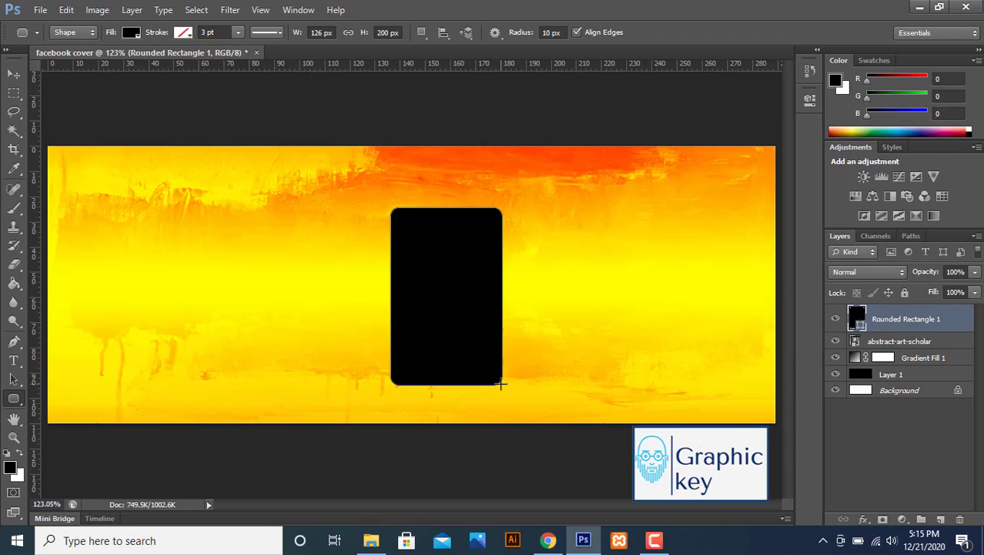
Step: Duplicate the black rounded rectangle twice, placing one copy to its left and one to its right
{"action": "left_click", "coordinate": [13, 77]}
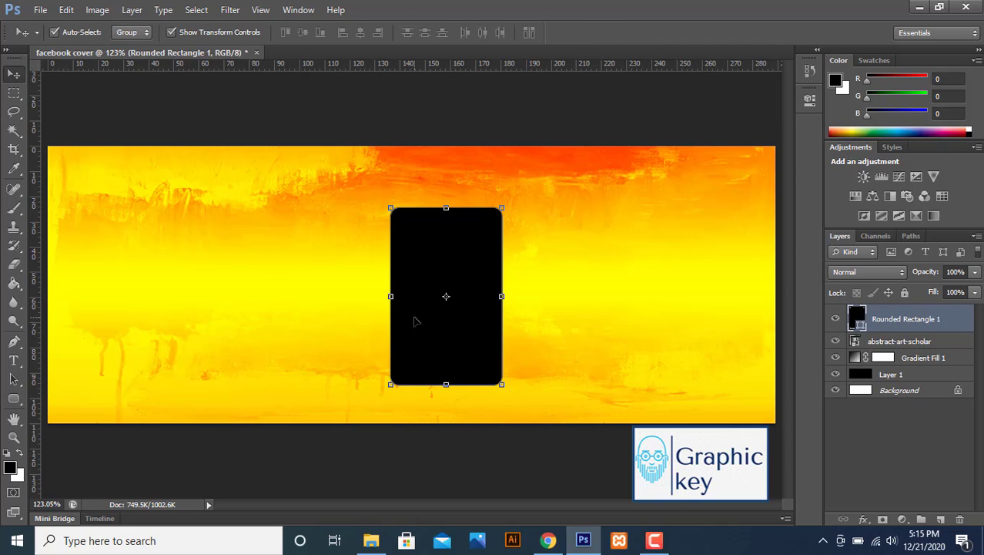
{"action": "left_click_drag", "start_coordinate": [404, 321], "coordinate": [288, 324]}
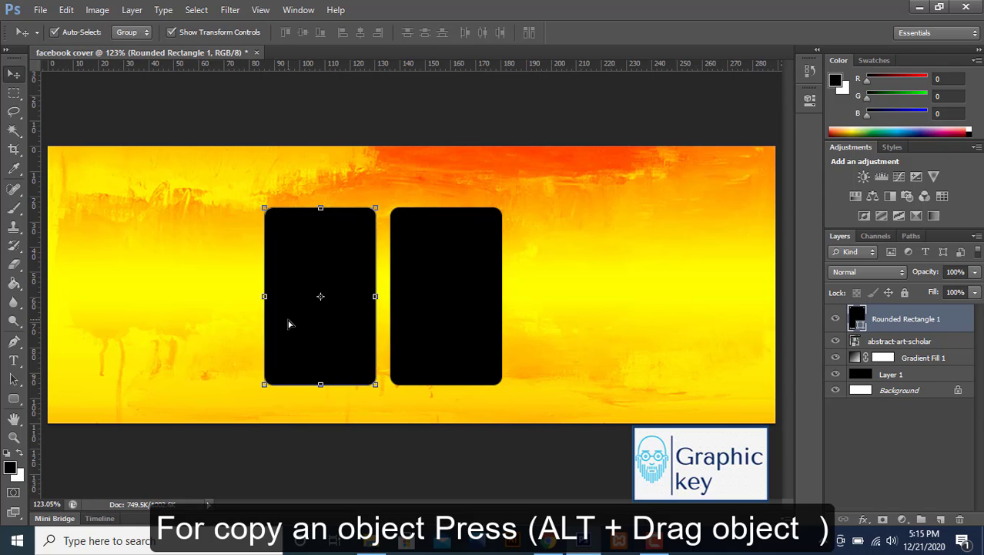
{"action": "left_click_drag", "start_coordinate": [472, 329], "coordinate": [606, 307]}
Step: Move the middle and left rounded rectangles up to line up with the right one
{"action": "left_click", "coordinate": [473, 334]}
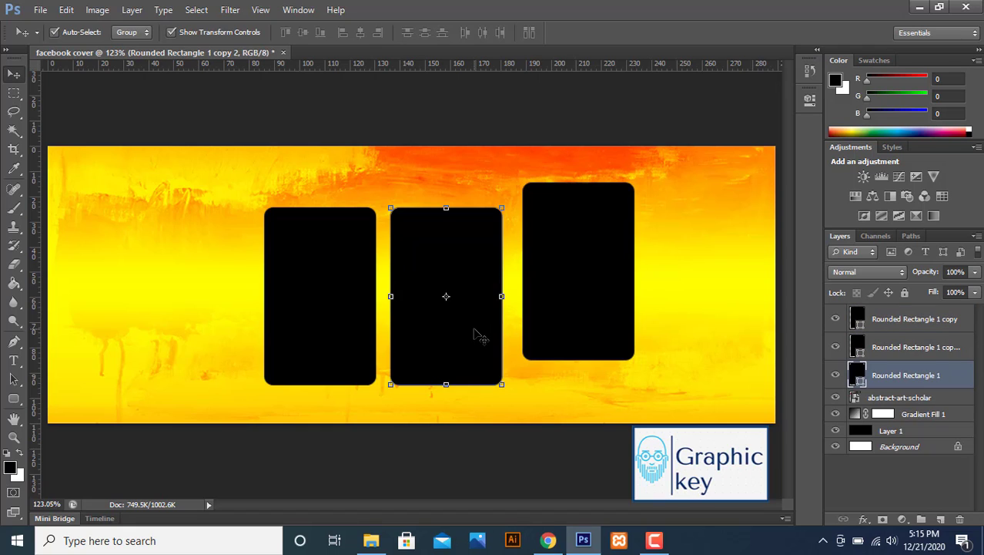
{"action": "left_click_drag", "start_coordinate": [475, 333], "coordinate": [477, 312]}
{"action": "left_click_drag", "start_coordinate": [340, 339], "coordinate": [334, 313]}
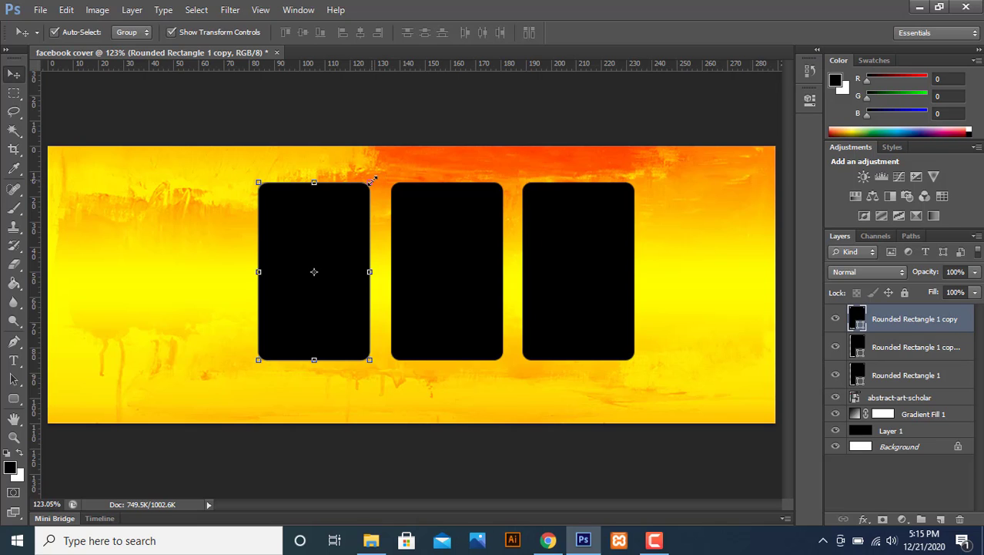
Step: Scale the left rounded rectangle to about 76% and the right one to about 78%, keeping their bottom edges in place
{"action": "left_click_drag", "start_coordinate": [372, 180], "coordinate": [346, 220]}
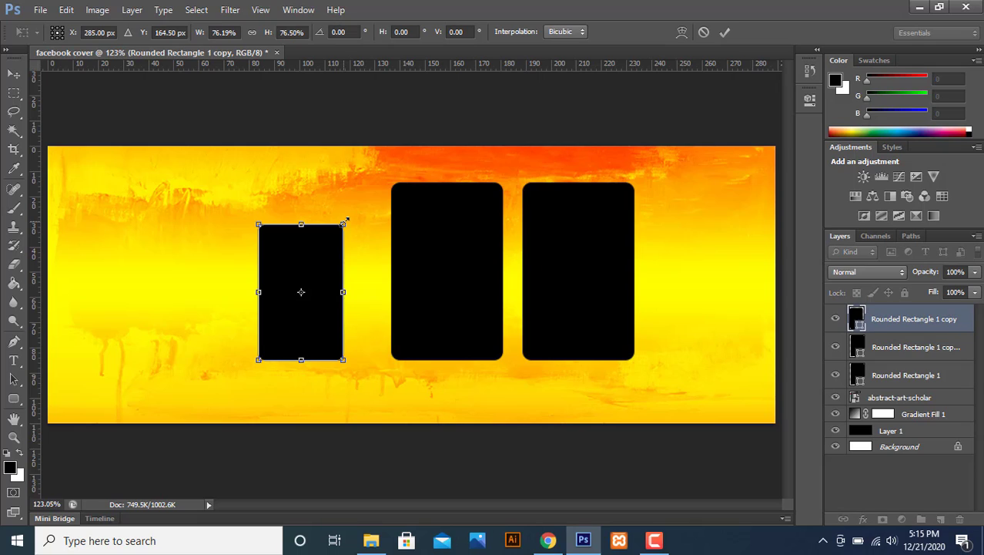
{"action": "left_click", "coordinate": [724, 33]}
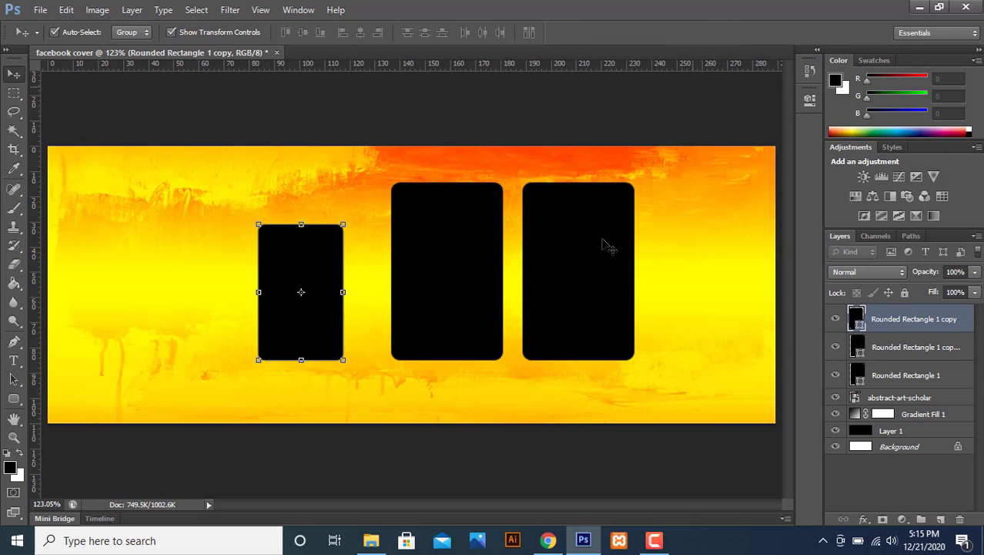
{"action": "left_click", "coordinate": [578, 292]}
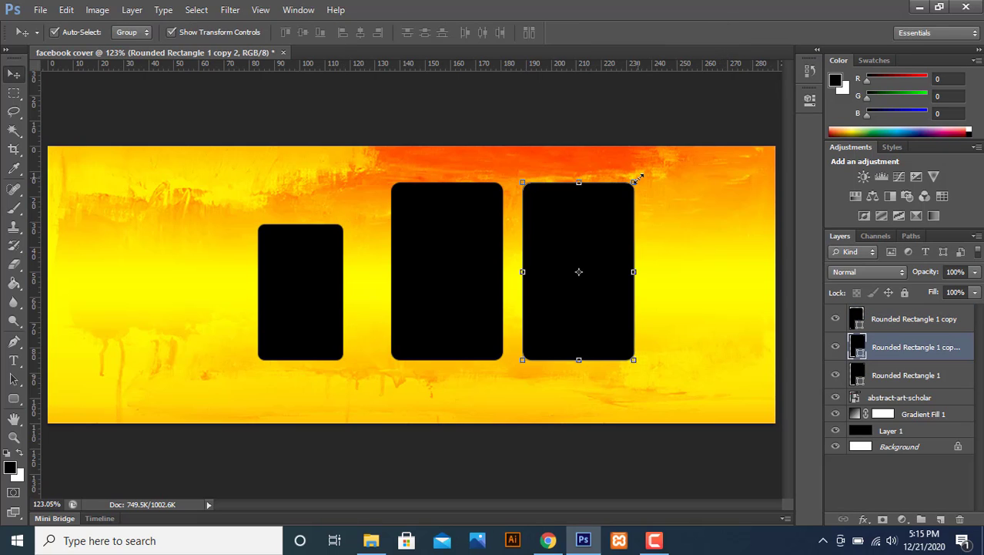
{"action": "left_click_drag", "start_coordinate": [637, 179], "coordinate": [618, 220]}
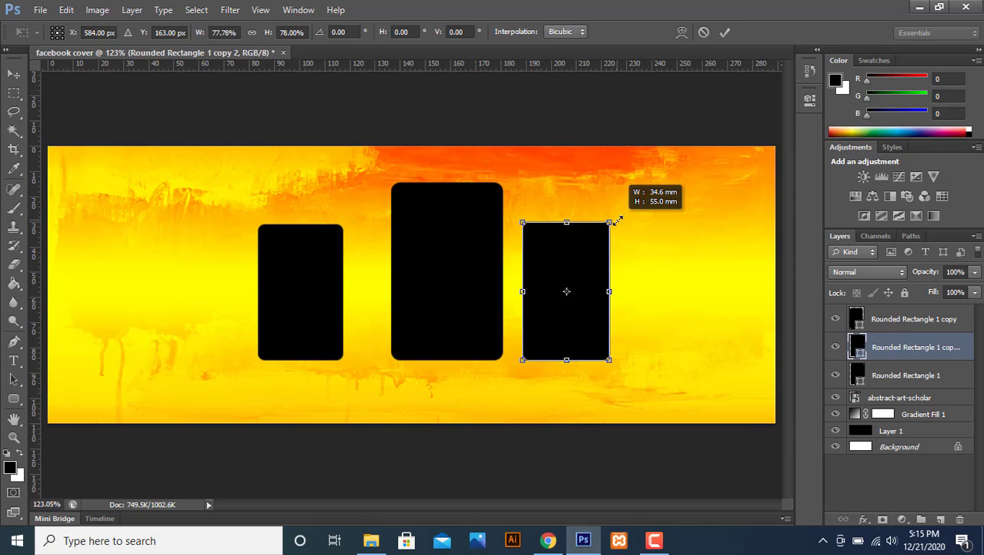
{"action": "left_click_drag", "start_coordinate": [618, 219], "coordinate": [621, 219]}
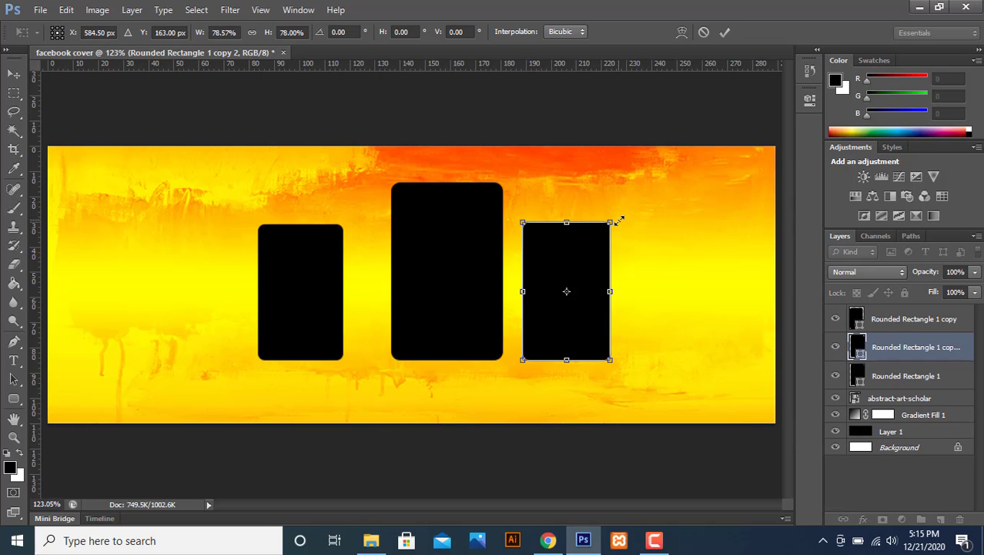
{"action": "left_click", "coordinate": [724, 32]}
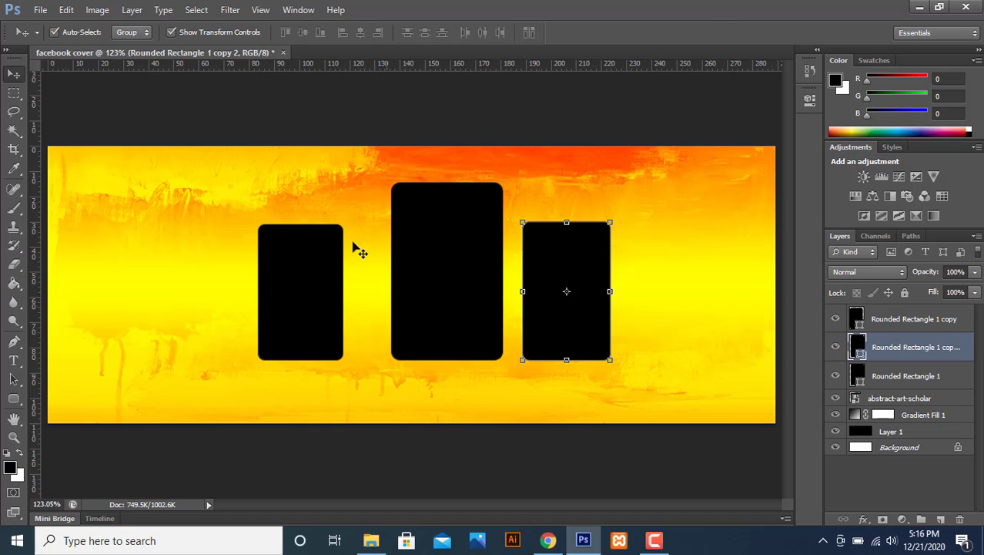
Step: Move the left rounded rectangle about 10 mm towards the middle one and level its top edge with the right one
{"action": "left_click", "coordinate": [327, 276]}
{"action": "left_click_drag", "start_coordinate": [322, 286], "coordinate": [345, 283]}
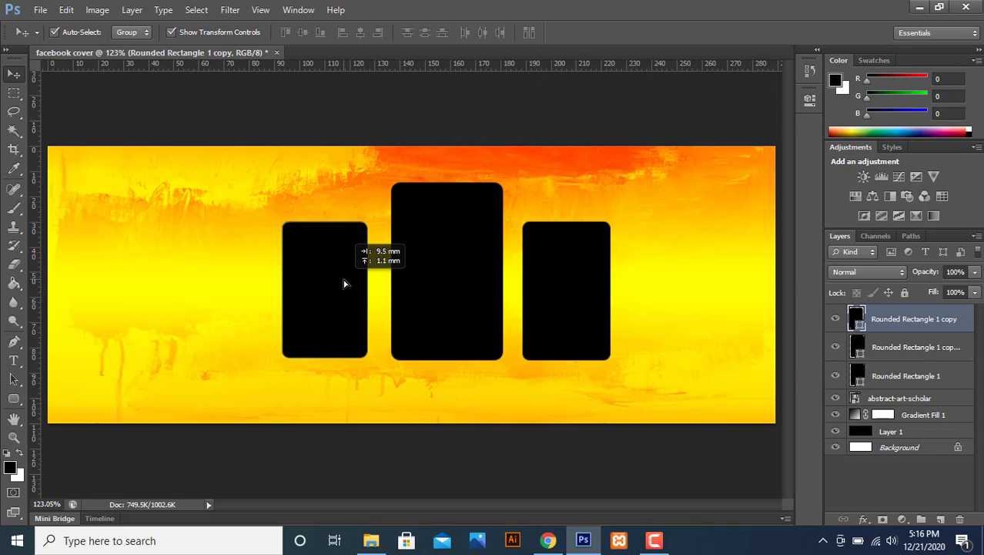
{"action": "left_click_drag", "start_coordinate": [344, 284], "coordinate": [347, 284]}
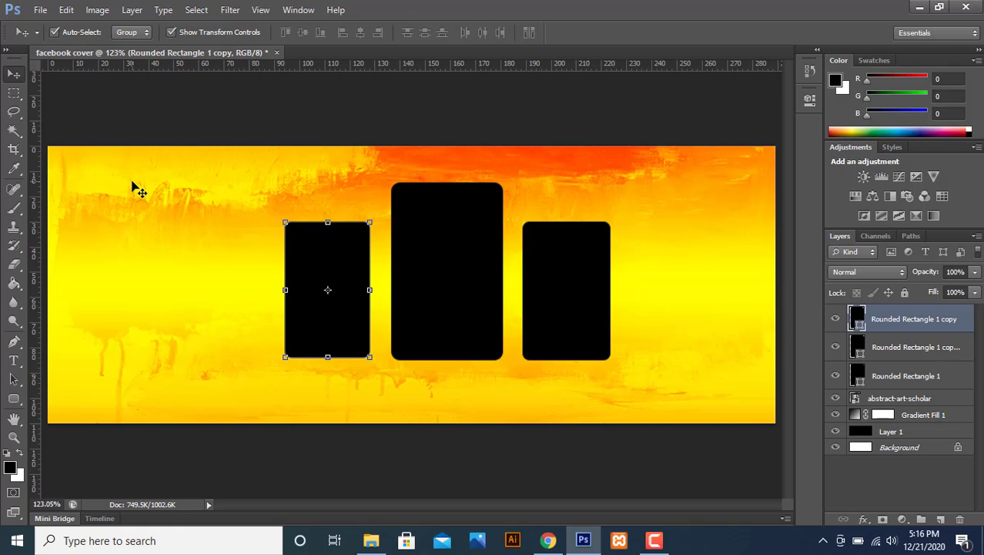
{"action": "left_click", "coordinate": [12, 106]}
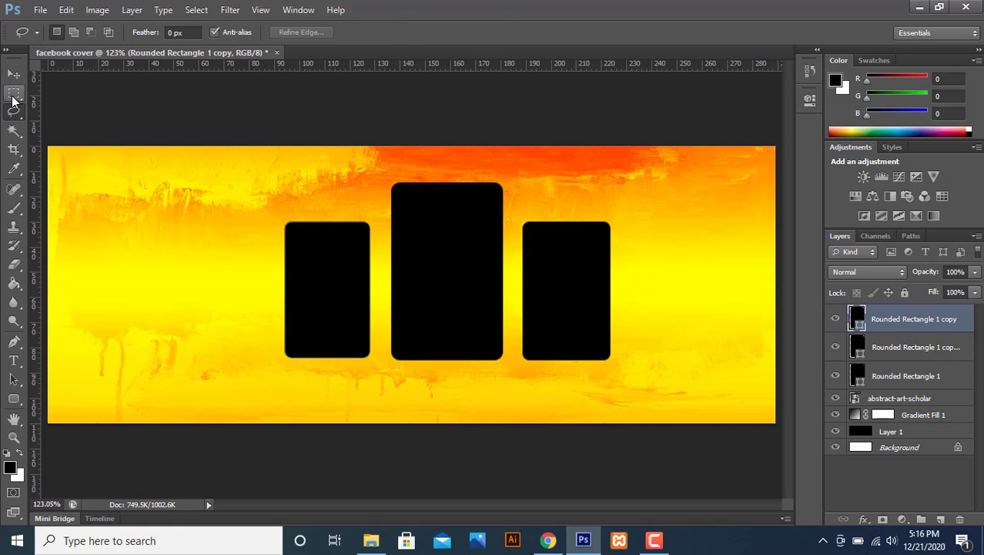
{"action": "left_click", "coordinate": [13, 97]}
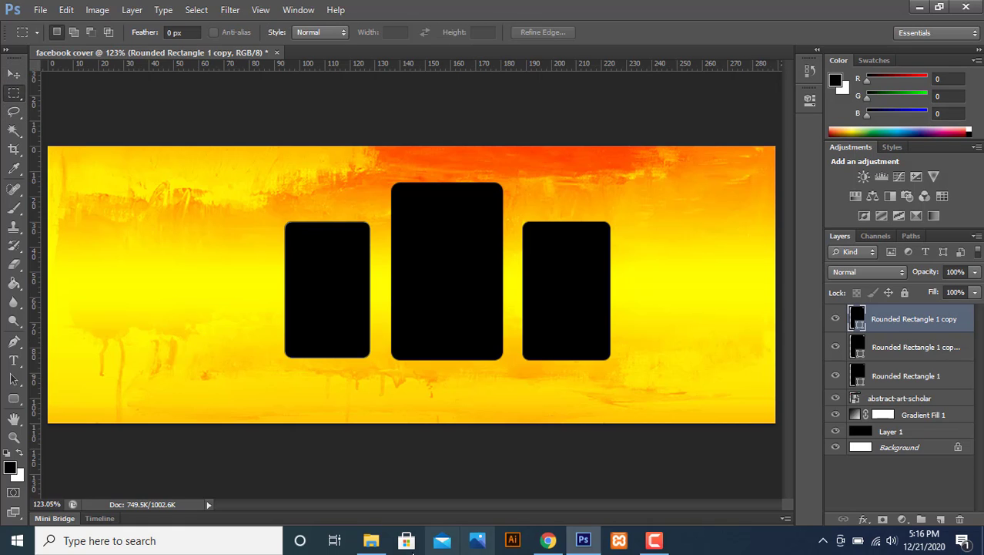
Step: Place the g3 image from the Downloads folder and scale it to about 25% so it covers the middle rounded rectangle
{"action": "left_click", "coordinate": [371, 541]}
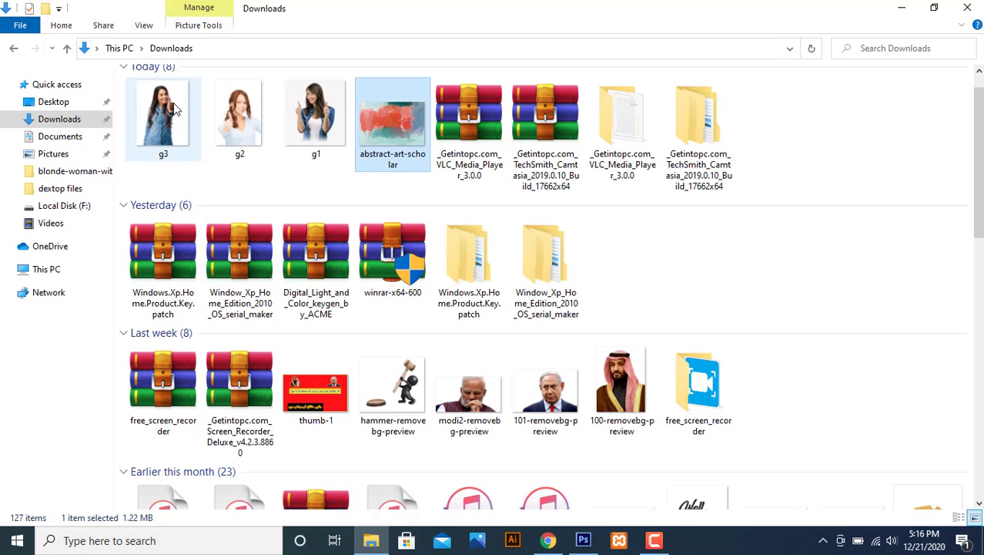
{"action": "left_click_drag", "start_coordinate": [181, 116], "coordinate": [362, 383]}
{"action": "left_click_drag", "start_coordinate": [442, 281], "coordinate": [450, 298]}
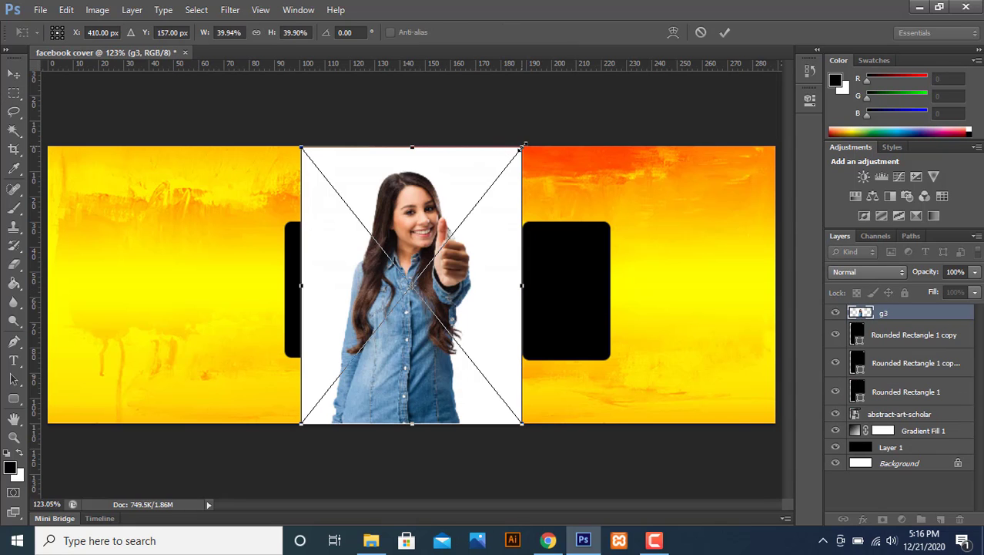
{"action": "left_click_drag", "start_coordinate": [524, 144], "coordinate": [478, 203]}
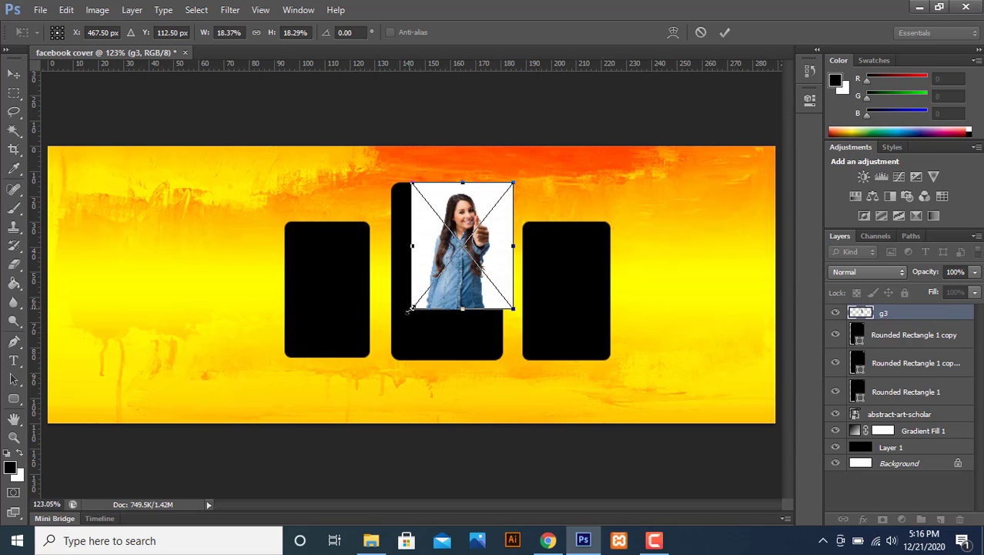
{"action": "left_click_drag", "start_coordinate": [409, 310], "coordinate": [406, 378]}
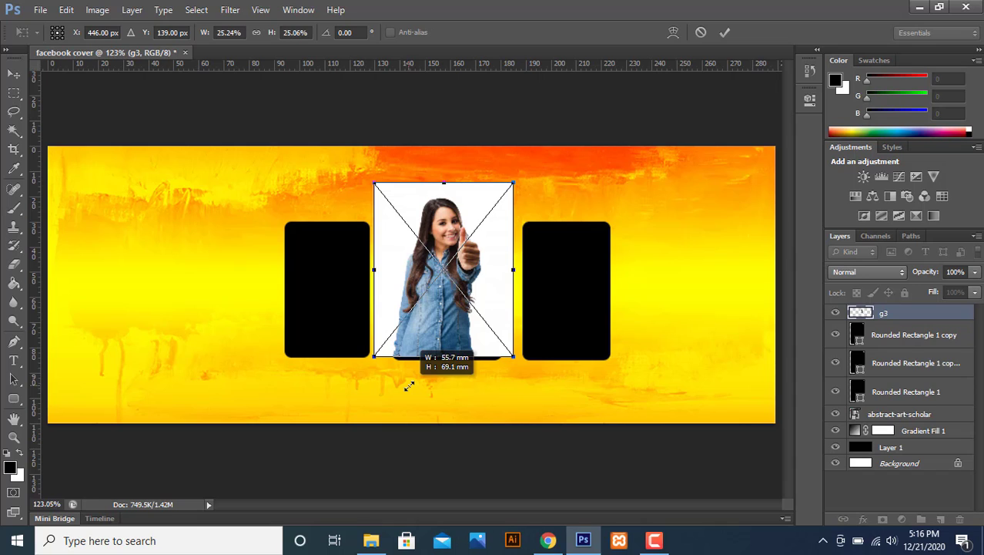
{"action": "left_click_drag", "start_coordinate": [443, 318], "coordinate": [446, 319]}
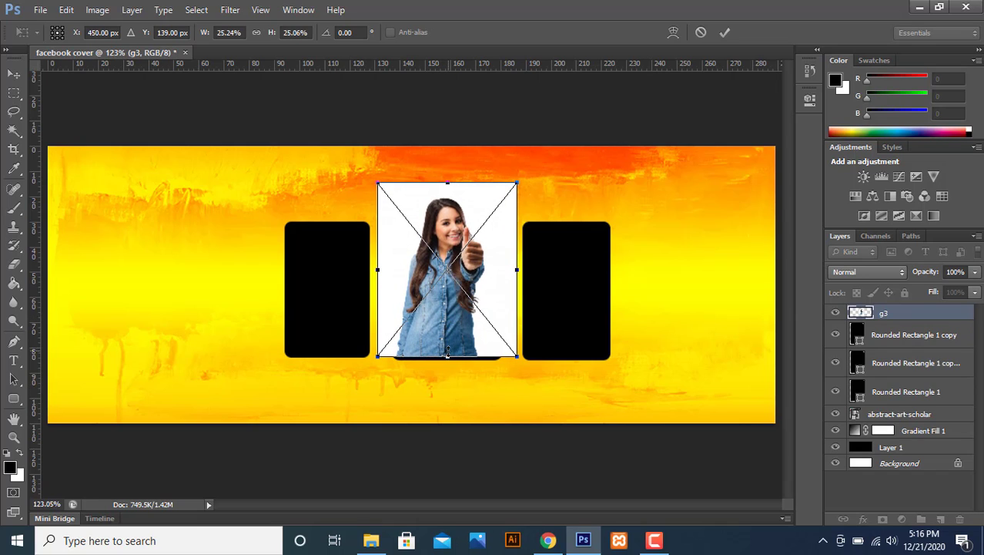
{"action": "left_click_drag", "start_coordinate": [448, 355], "coordinate": [447, 359]}
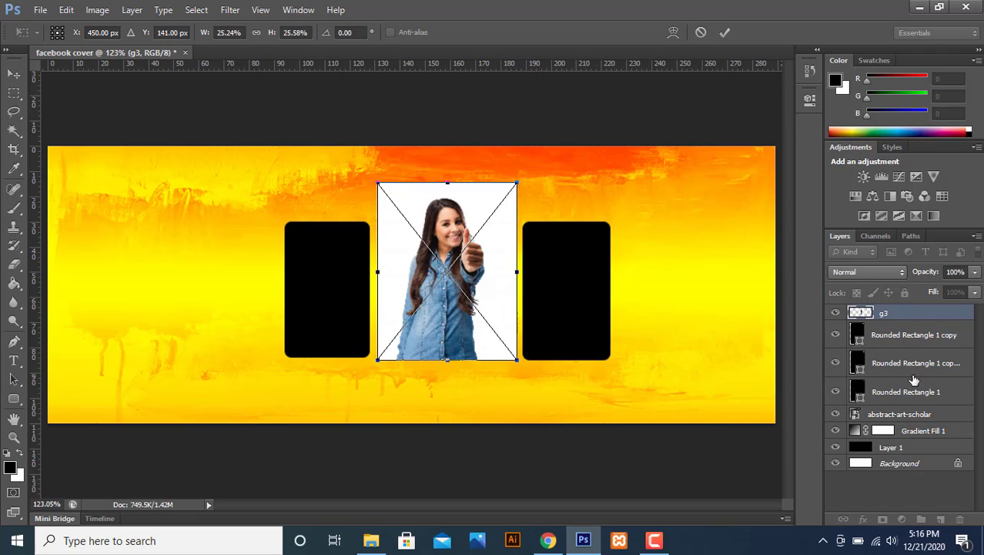
{"action": "left_click", "coordinate": [725, 32]}
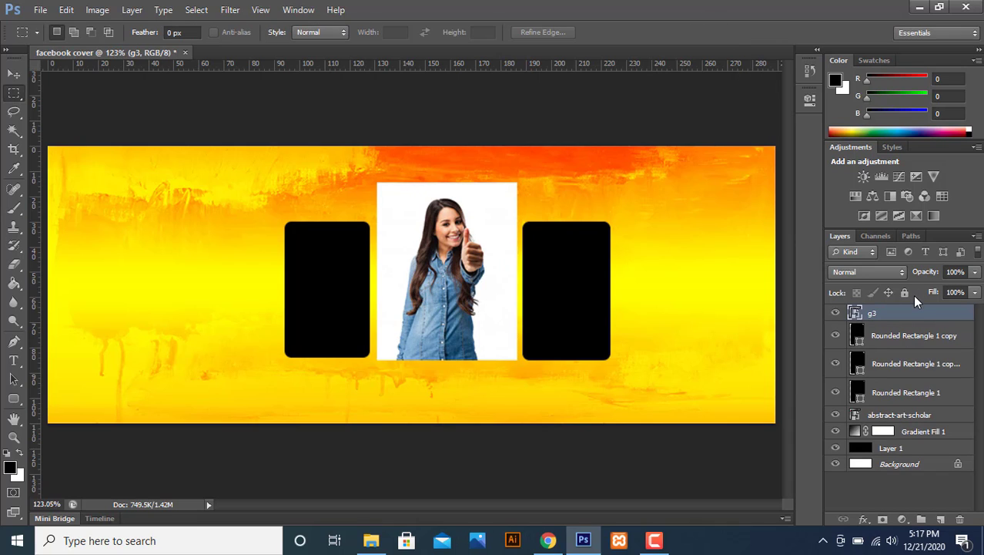
Step: Move the g3 layer directly above Rounded Rectangle 1 and clip it to that rectangle with a clipping mask
{"action": "left_click_drag", "start_coordinate": [913, 313], "coordinate": [915, 378]}
{"action": "right_click", "coordinate": [905, 371]}
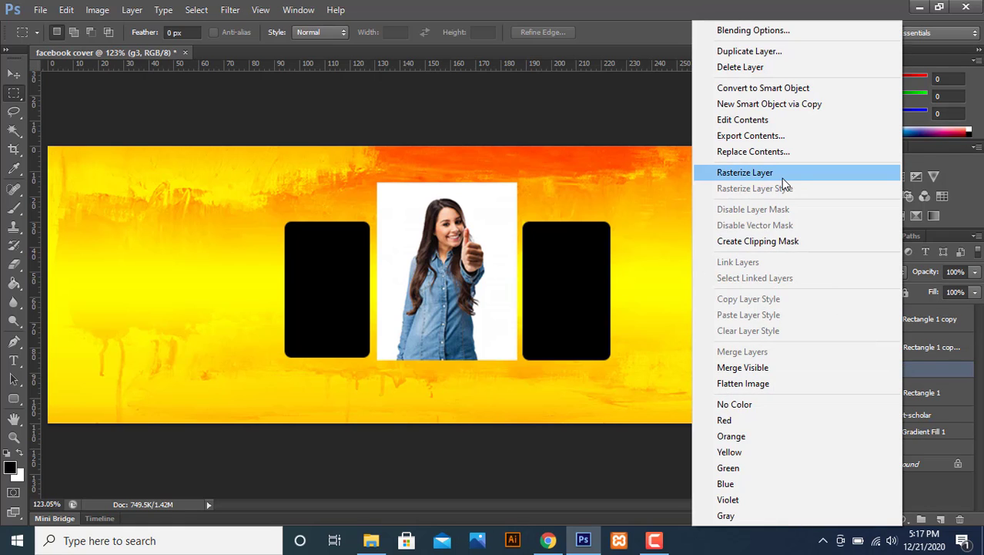
{"action": "left_click", "coordinate": [773, 241]}
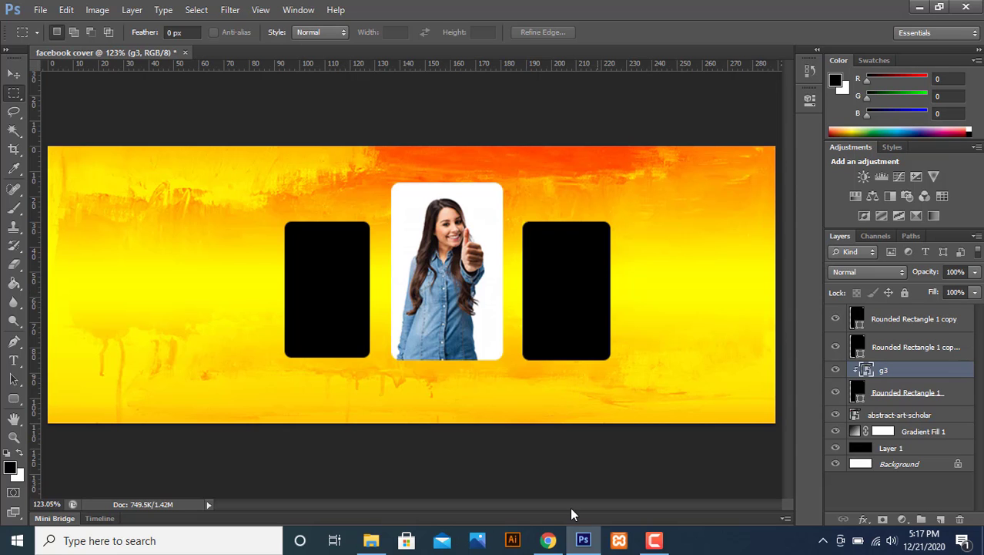
Step: Place the g2 image from the Downloads folder, scaled down to about 20.5%
{"action": "left_click", "coordinate": [371, 540]}
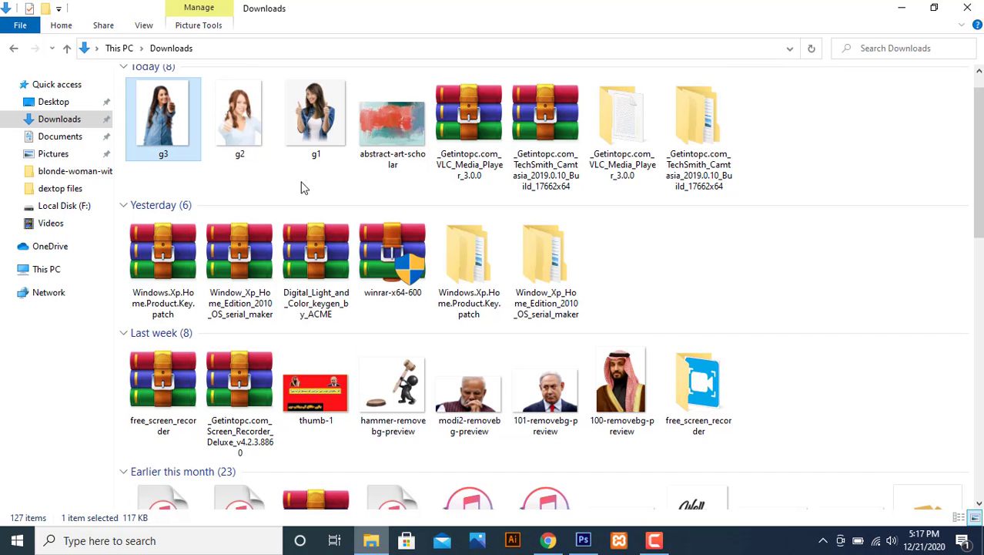
{"action": "left_click_drag", "start_coordinate": [238, 106], "coordinate": [319, 306]}
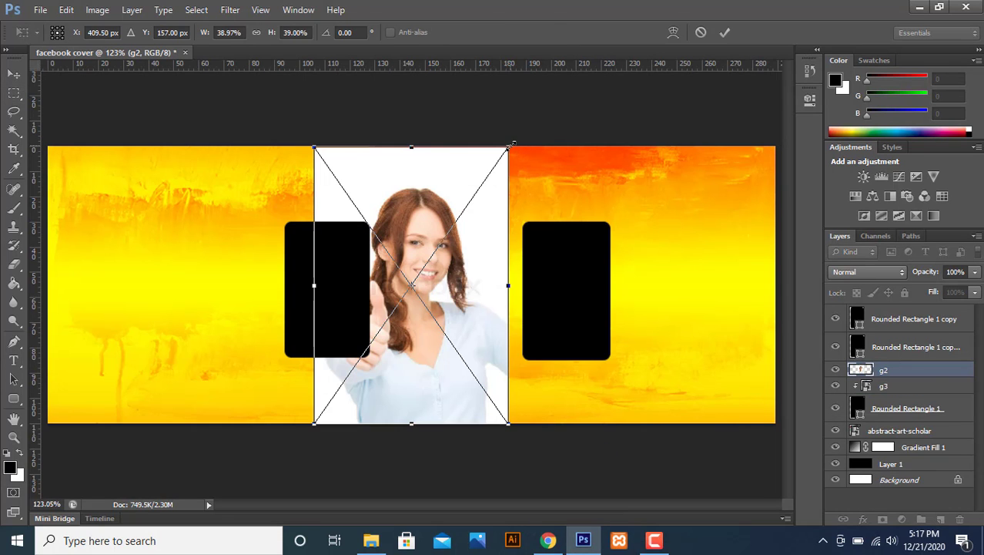
{"action": "left_click_drag", "start_coordinate": [514, 143], "coordinate": [407, 272]}
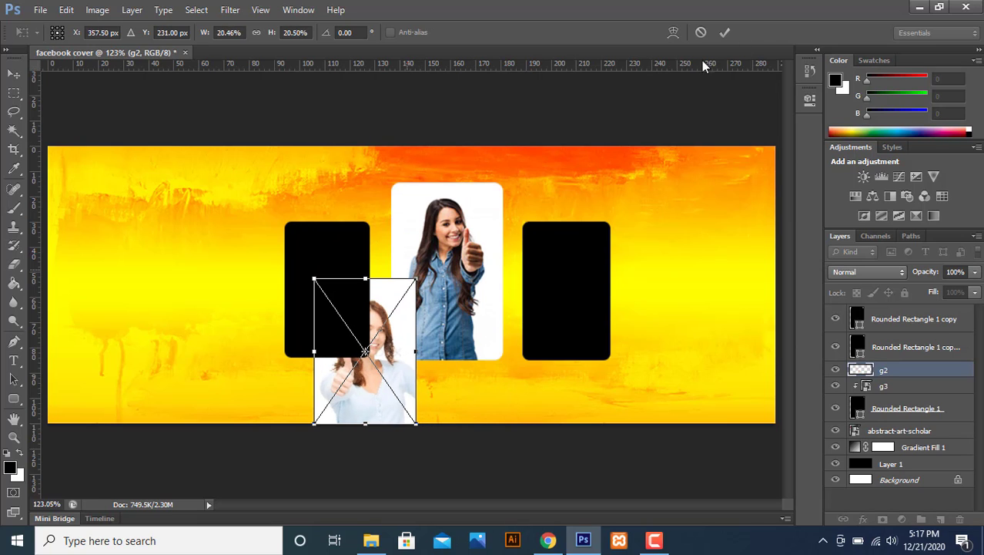
{"action": "left_click", "coordinate": [729, 34]}
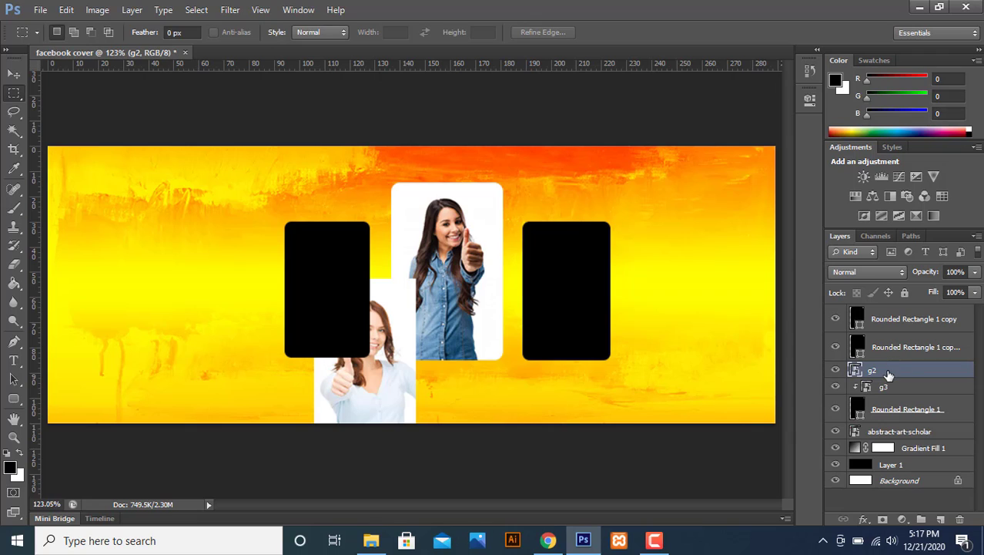
Step: Bring the g2 layer above Rounded Rectangle 1 copy and move the image over the left rounded rectangle, aligning their top-left corners
{"action": "left_click_drag", "start_coordinate": [889, 374], "coordinate": [878, 308]}
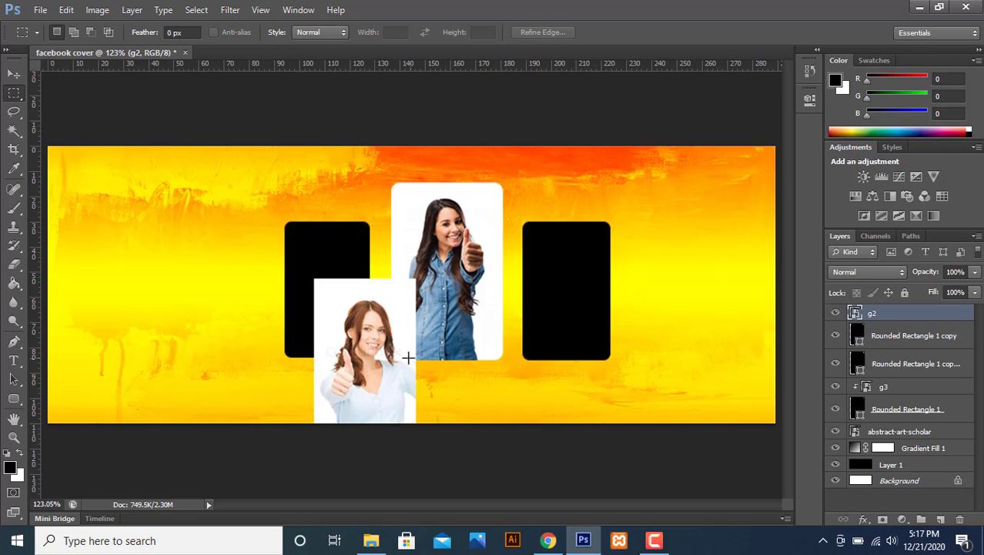
{"action": "left_click", "coordinate": [14, 74]}
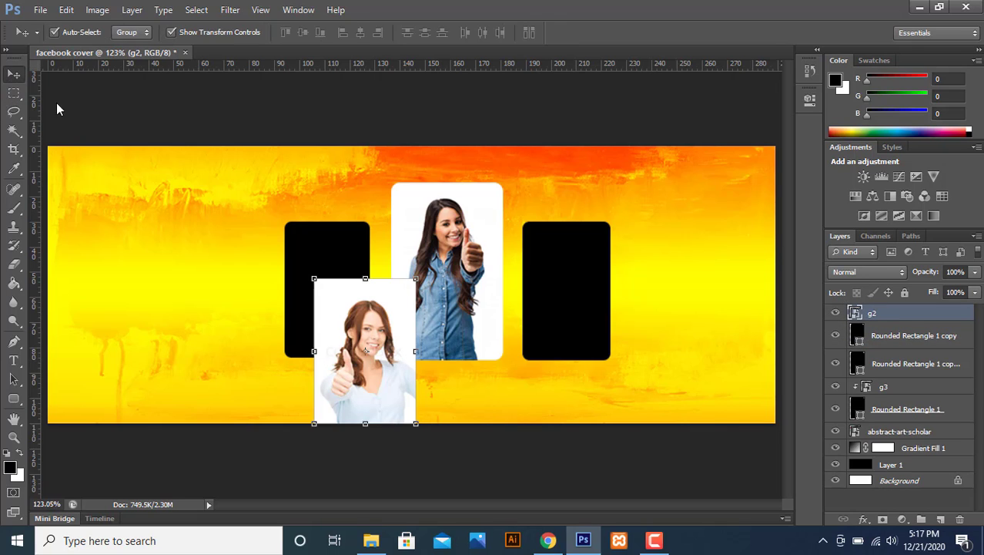
{"action": "left_click_drag", "start_coordinate": [364, 342], "coordinate": [348, 317]}
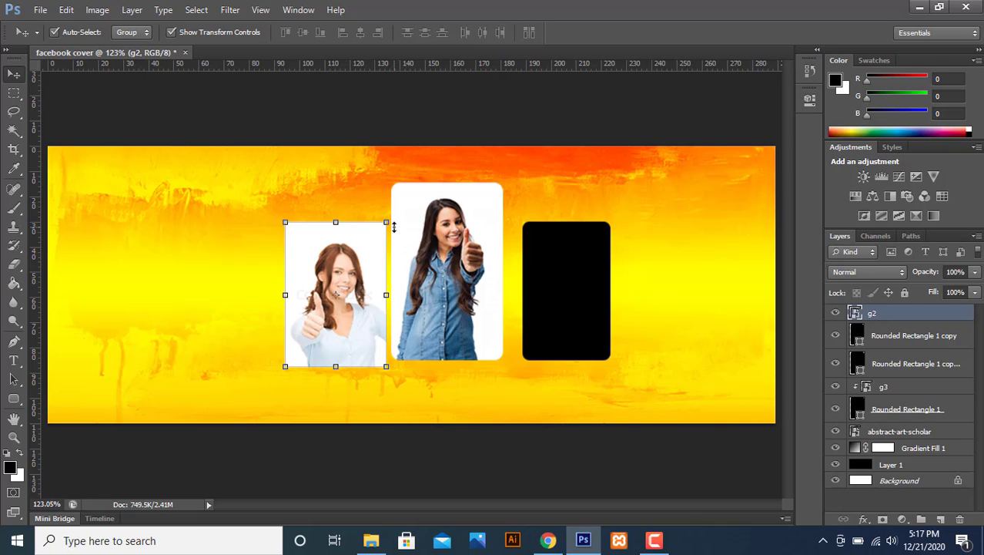
Step: Fit the g2 image over the left rounded rectangle at about 19% scale and clip it to that rectangle with a clipping mask
{"action": "left_click_drag", "start_coordinate": [389, 222], "coordinate": [379, 230]}
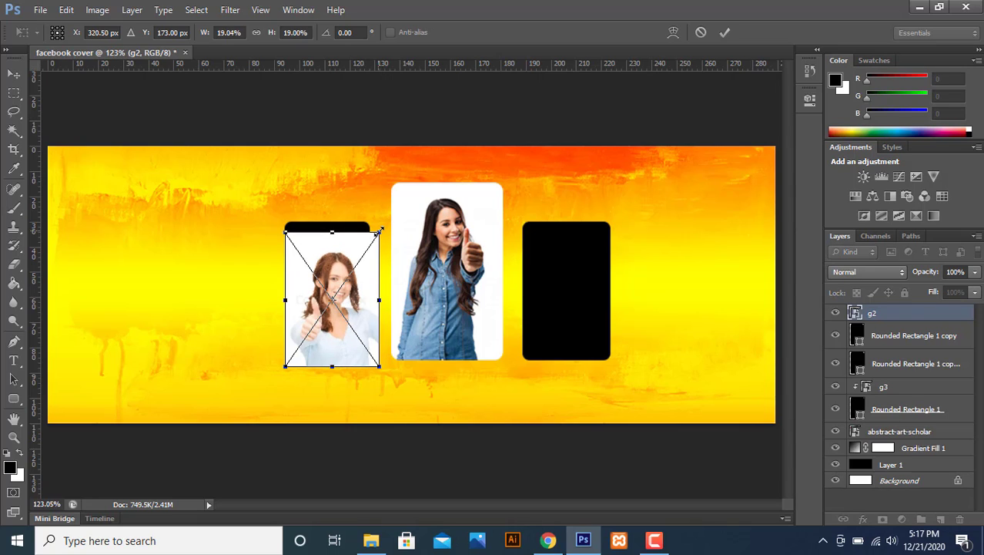
{"action": "left_click_drag", "start_coordinate": [341, 257], "coordinate": [339, 246]}
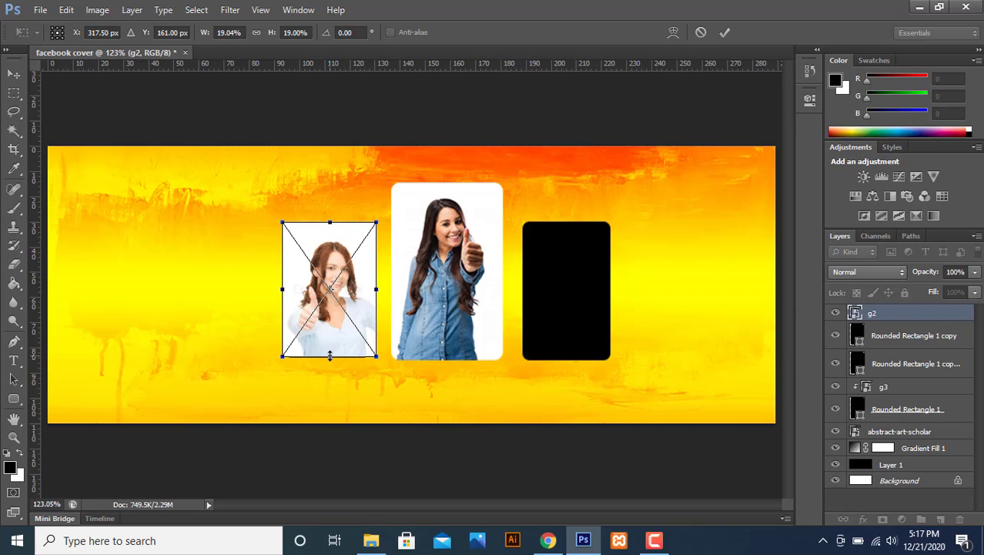
{"action": "left_click_drag", "start_coordinate": [330, 357], "coordinate": [330, 358]}
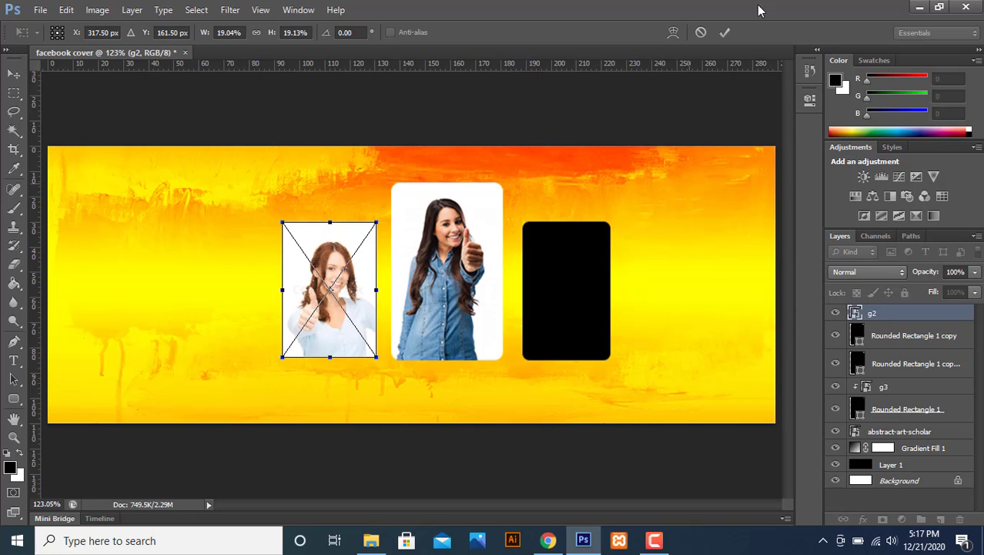
{"action": "left_click", "coordinate": [725, 34]}
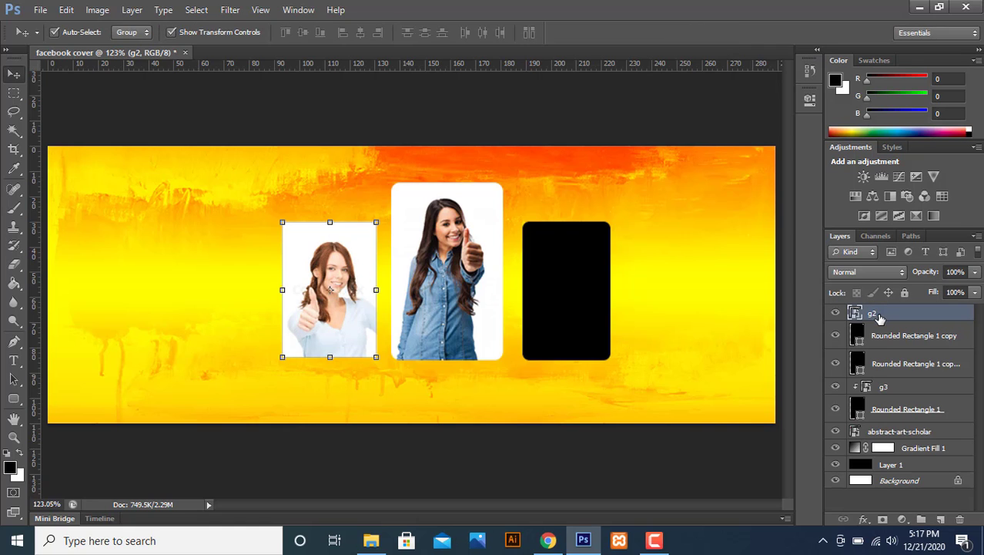
{"action": "right_click", "coordinate": [881, 318]}
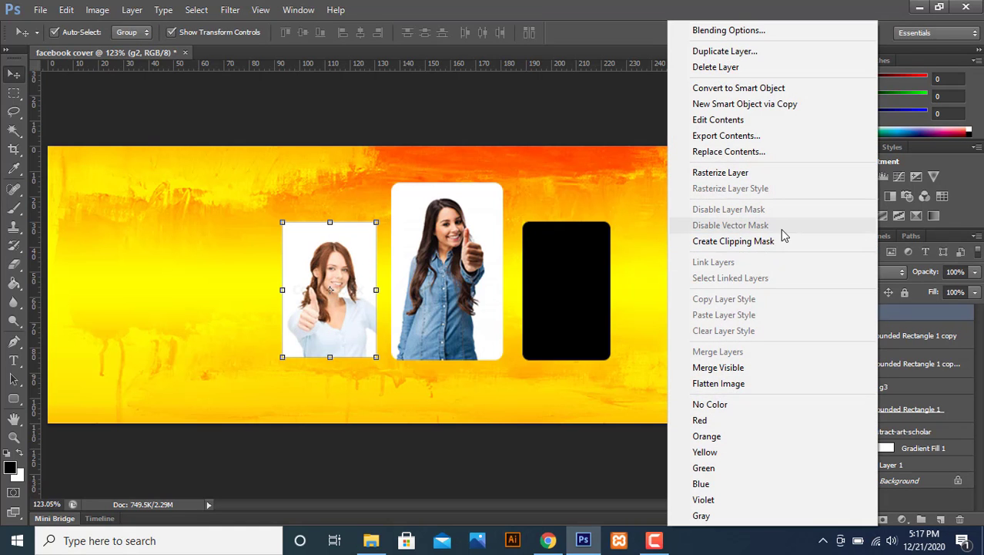
{"action": "left_click", "coordinate": [769, 241]}
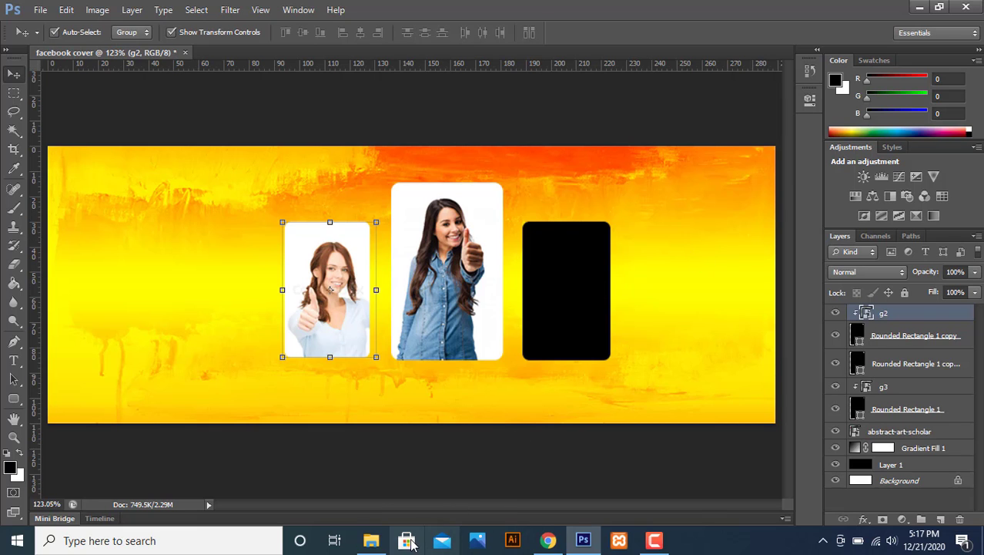
Step: Place the g1 image from the Downloads folder, scaled down to about 18.5%
{"action": "left_click", "coordinate": [371, 540]}
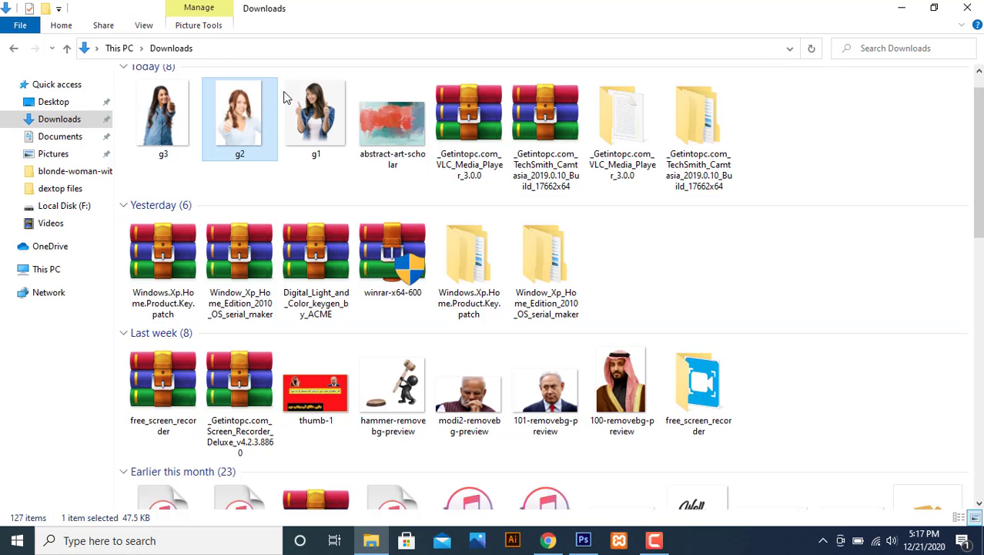
{"action": "left_click_drag", "start_coordinate": [318, 108], "coordinate": [595, 274]}
{"action": "left_click_drag", "start_coordinate": [370, 190], "coordinate": [598, 218]}
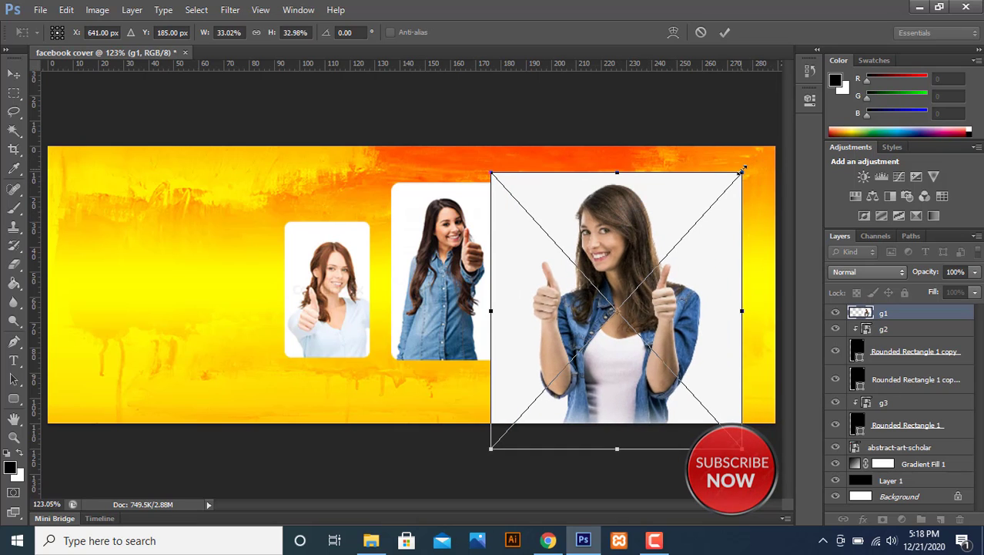
{"action": "left_click_drag", "start_coordinate": [738, 178], "coordinate": [632, 294]}
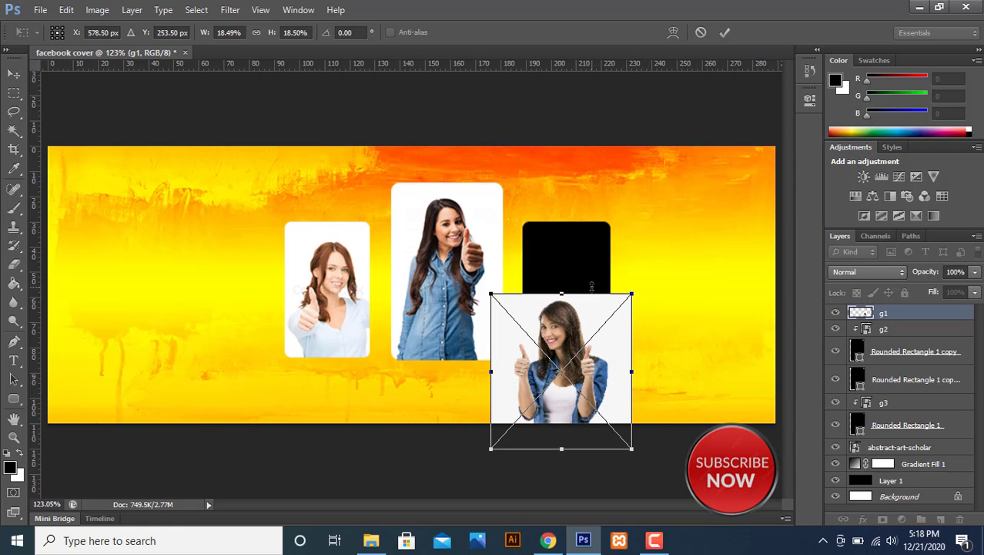
Step: Fit the placed g1 image over the right rounded rectangle, scaled to 15.35% width and 16.49% height
{"action": "left_click_drag", "start_coordinate": [579, 333], "coordinate": [614, 257]}
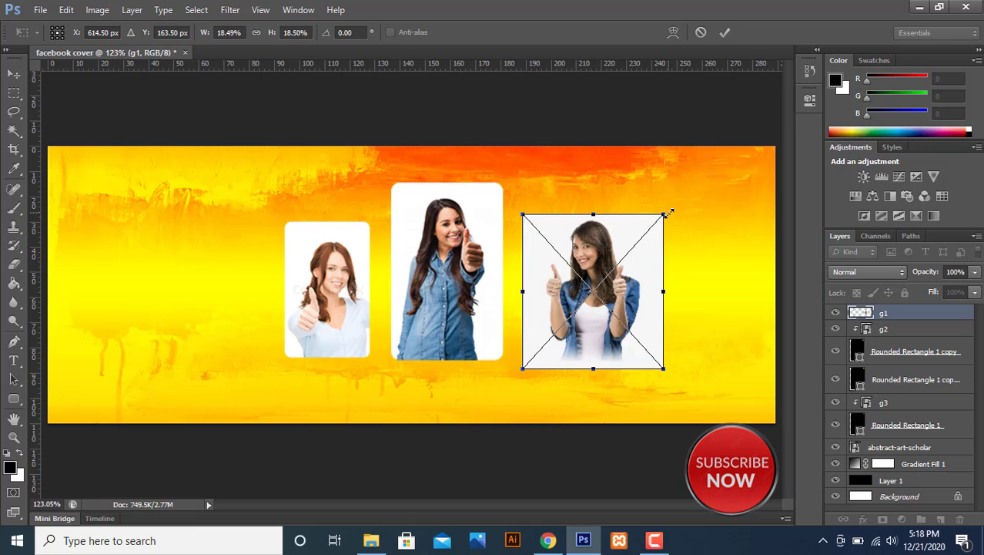
{"action": "left_click_drag", "start_coordinate": [667, 214], "coordinate": [633, 229]}
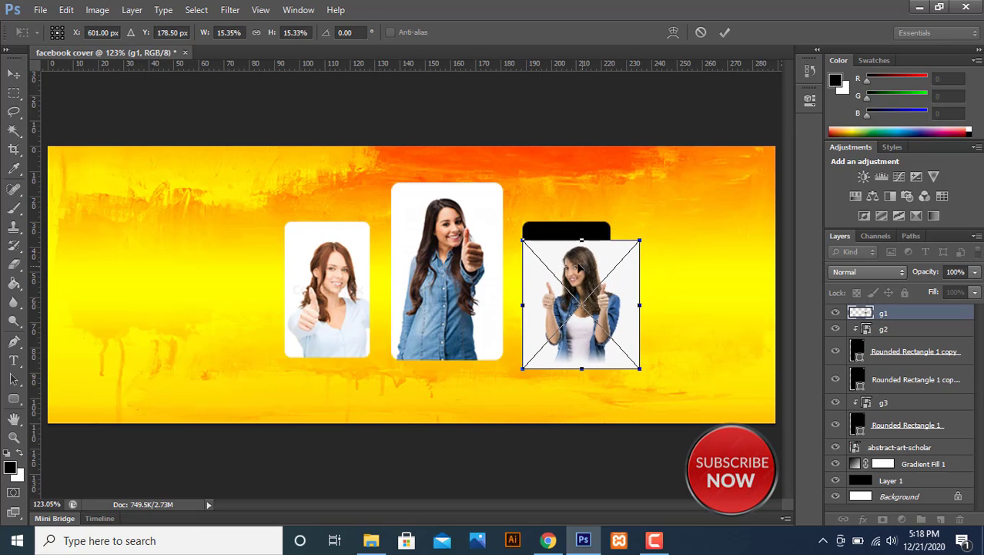
{"action": "left_click_drag", "start_coordinate": [583, 267], "coordinate": [578, 250]}
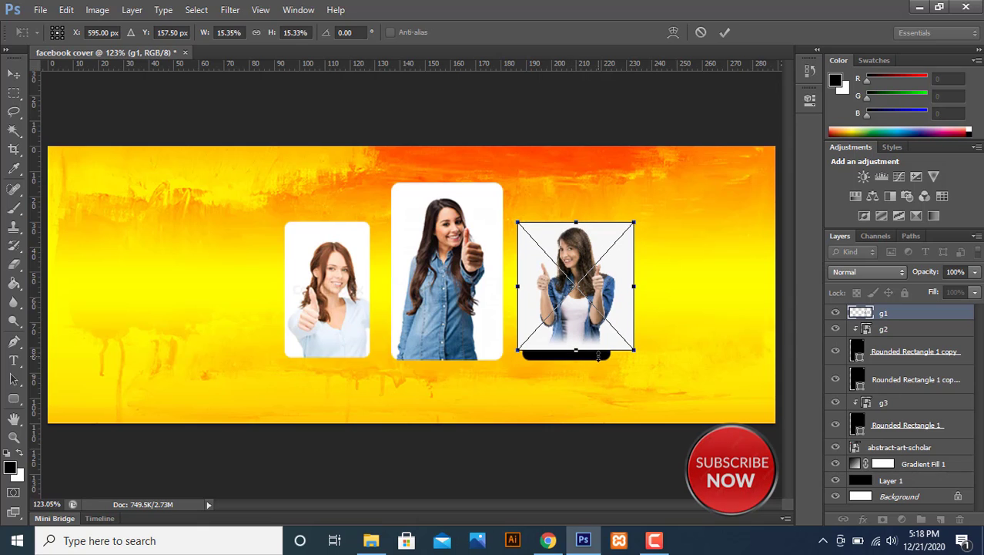
{"action": "left_click_drag", "start_coordinate": [576, 350], "coordinate": [576, 359]}
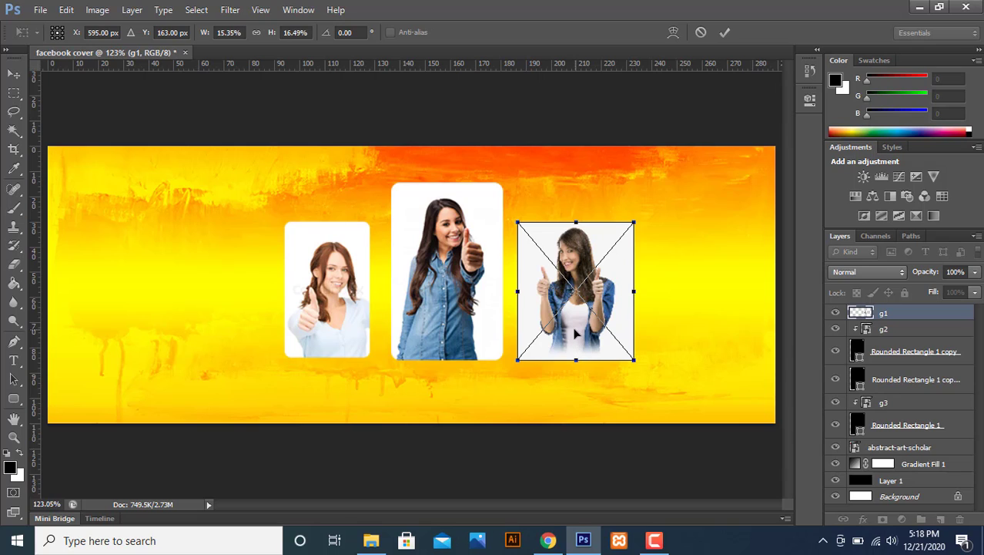
{"action": "key", "text": "shift+Left"}
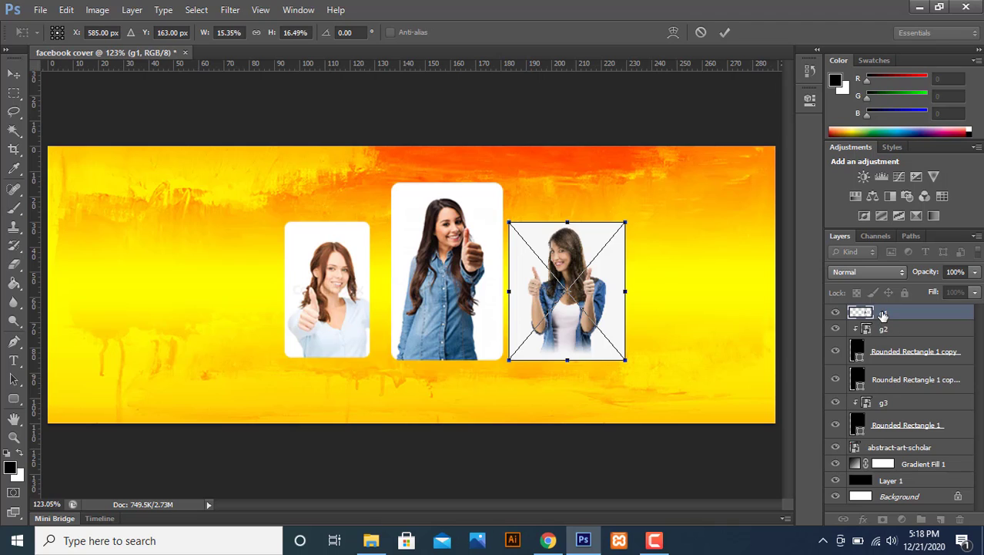
{"action": "left_click", "coordinate": [725, 32]}
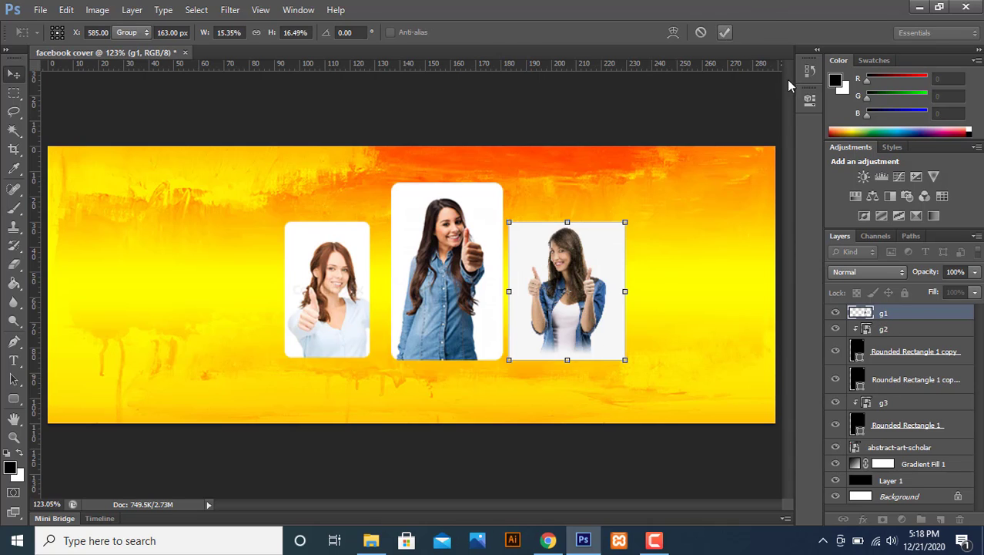
Step: Move the g1 layer directly above the right rounded rectangle's layer and clip it to that rectangle with a clipping mask
{"action": "left_click_drag", "start_coordinate": [911, 316], "coordinate": [917, 368]}
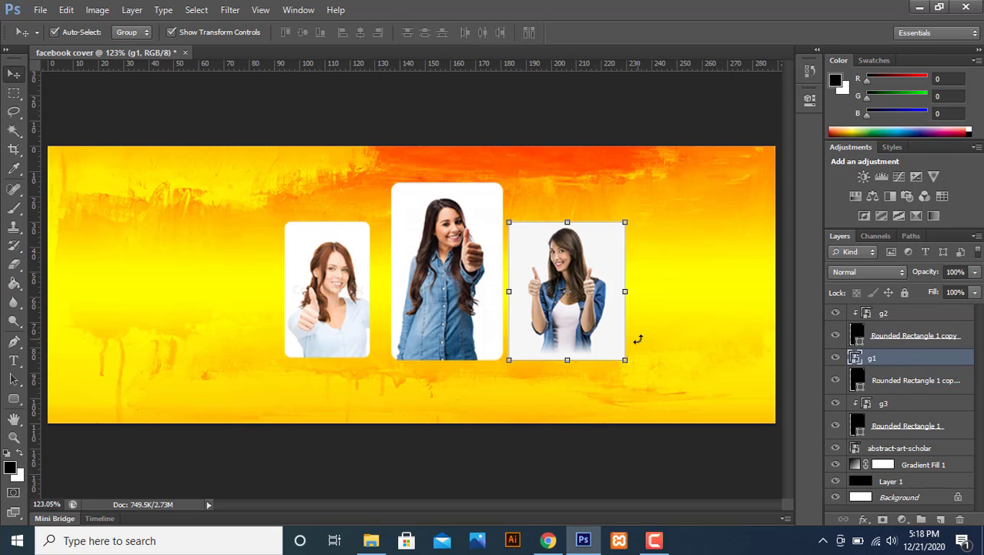
{"action": "right_click", "coordinate": [873, 357]}
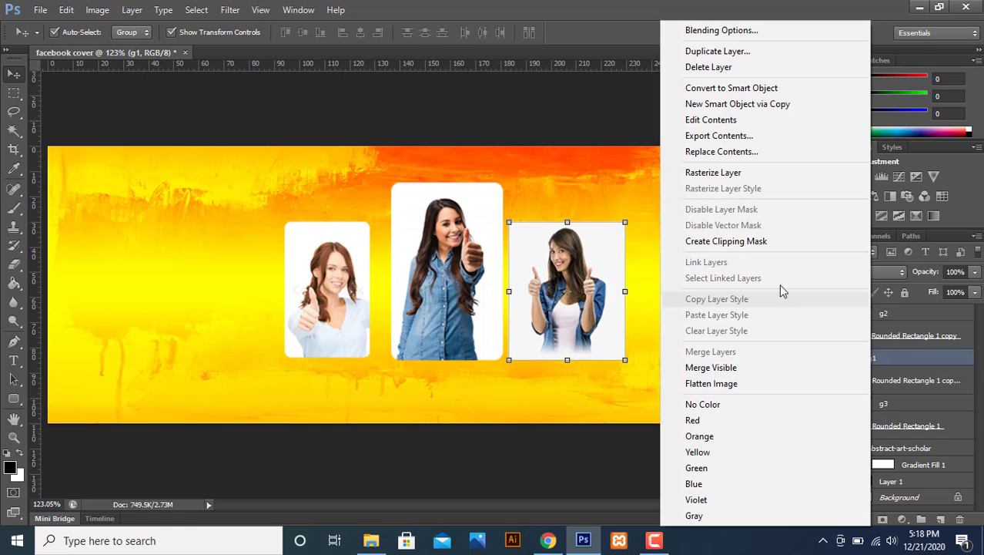
{"action": "left_click", "coordinate": [756, 243]}
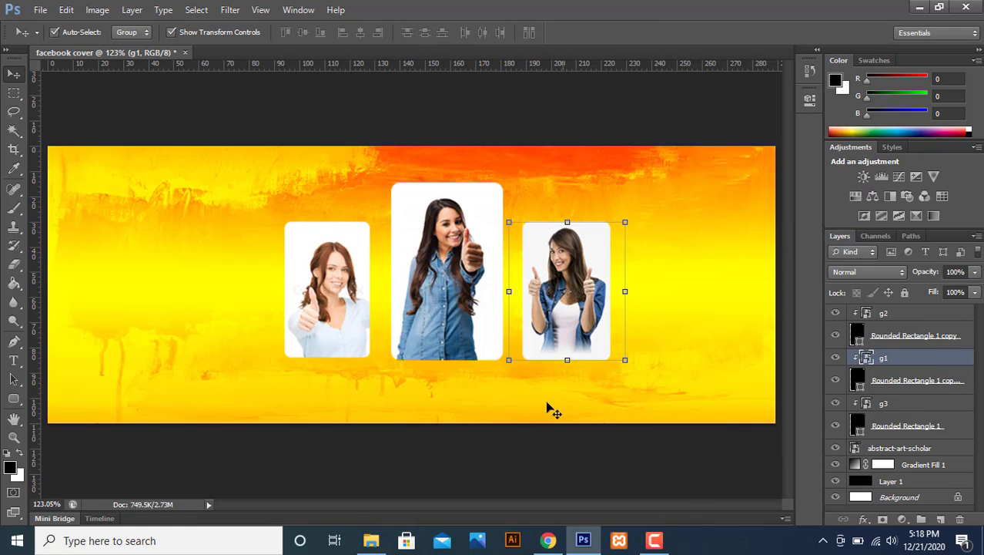
Step: Add the white text "Enter name here ..." below the three photos and shift it slightly up and to the left
{"action": "left_click", "coordinate": [15, 361]}
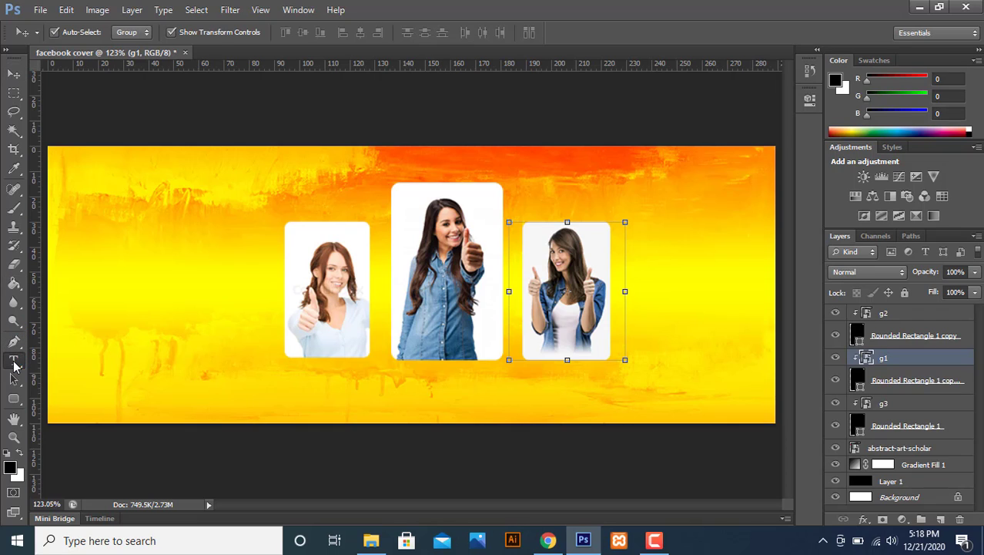
{"action": "left_click", "coordinate": [358, 414]}
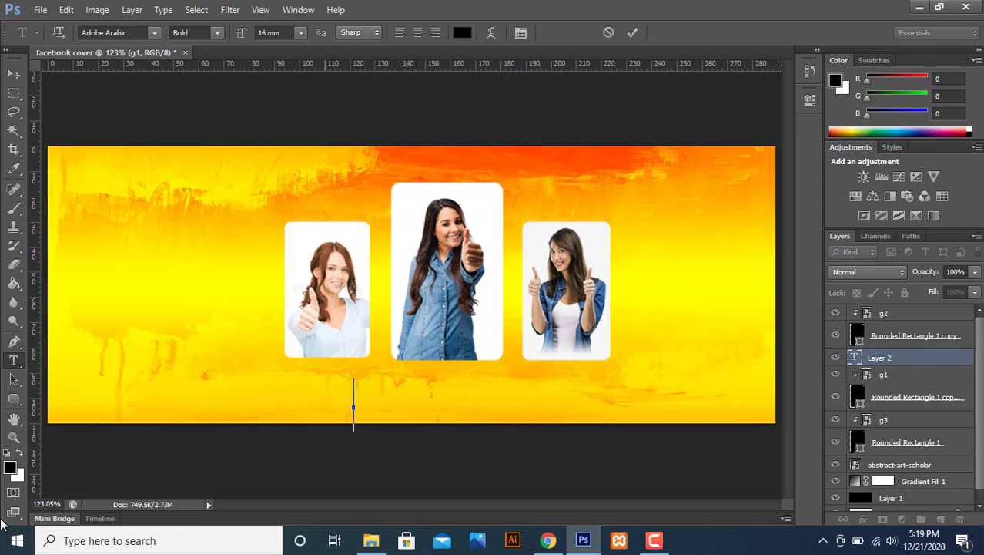
{"action": "left_click", "coordinate": [9, 466]}
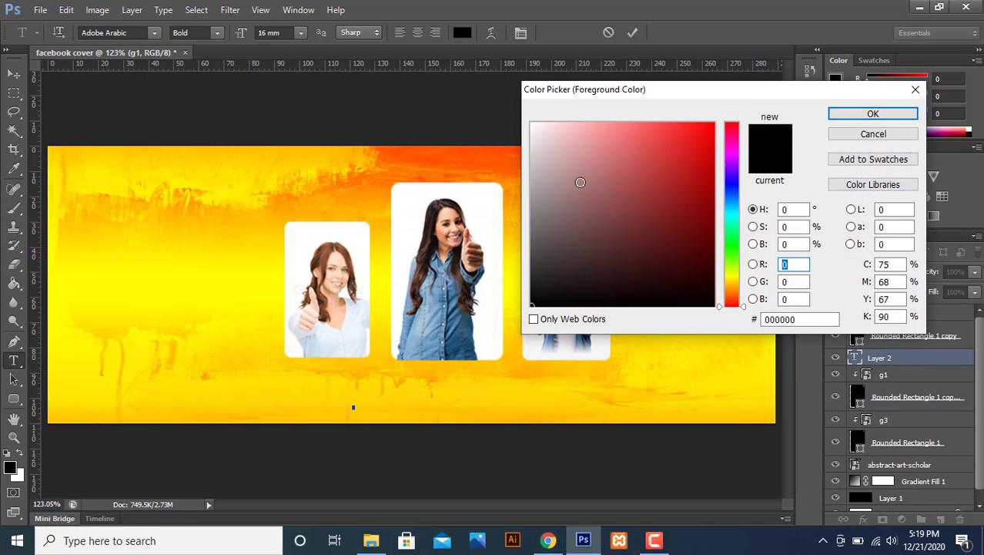
{"action": "left_click_drag", "start_coordinate": [536, 128], "coordinate": [531, 123]}
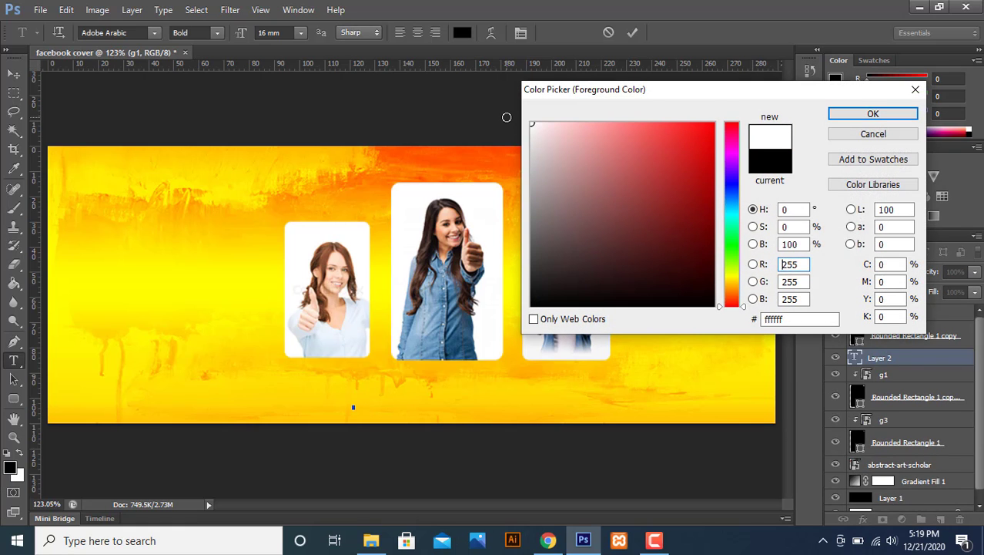
{"action": "left_click", "coordinate": [872, 113]}
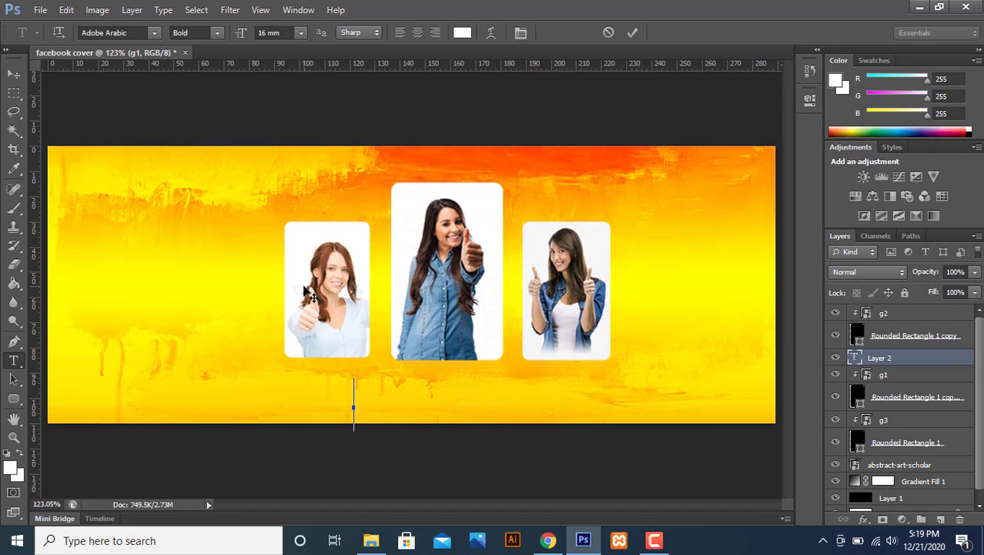
{"action": "type", "text": "Enter"}
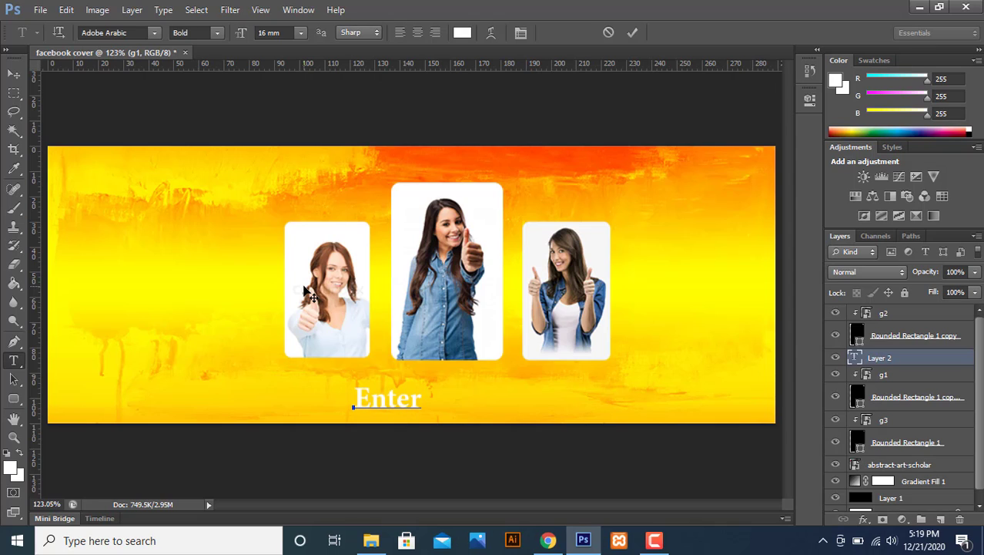
{"action": "type", "text": " name"}
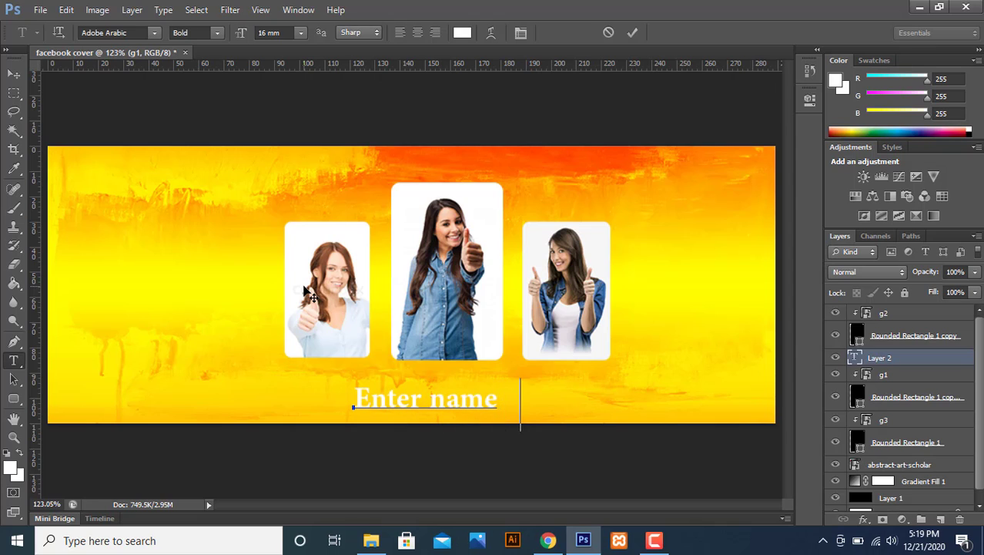
{"action": "type", "text": " here"}
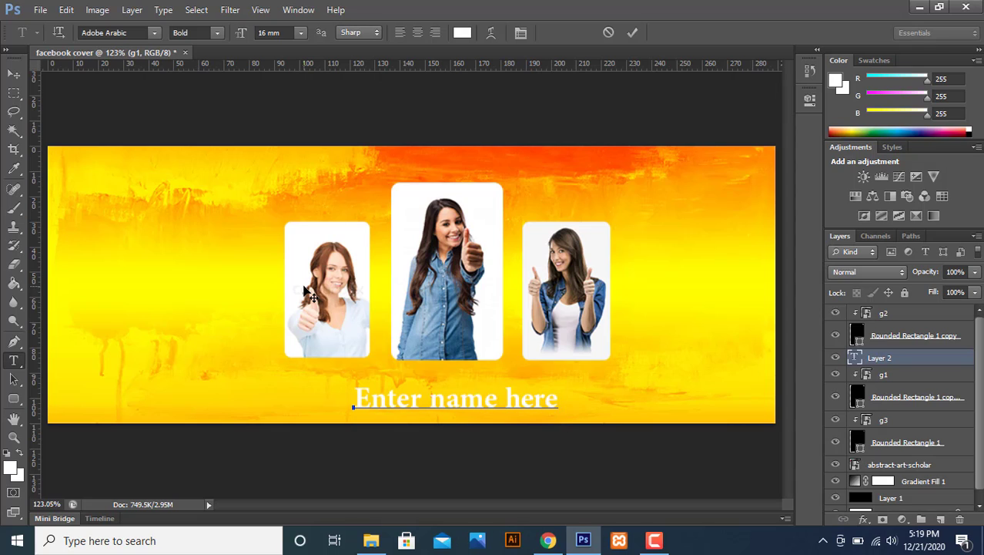
{"action": "type", "text": " ..."}
{"action": "left_click", "coordinate": [633, 32]}
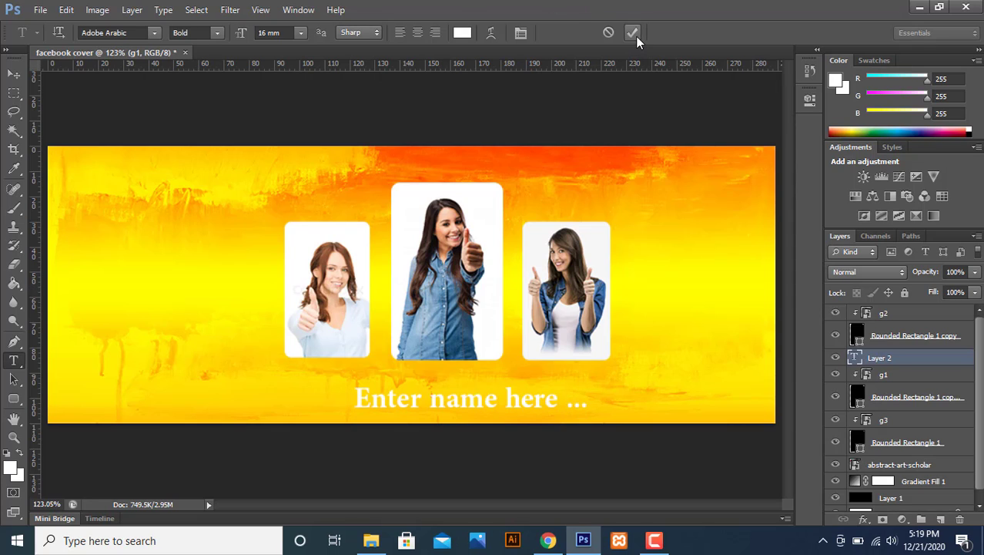
{"action": "left_click", "coordinate": [13, 74]}
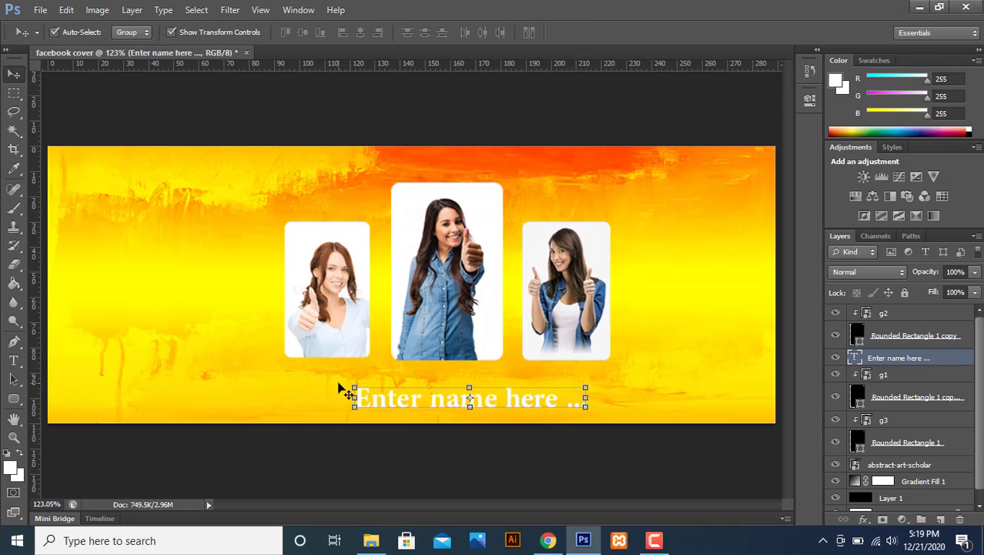
{"action": "mouse_move", "coordinate": [411, 404]}
{"action": "left_mouse_down"}
{"action": "mouse_move", "coordinate": [394, 401]}
{"action": "mouse_move", "coordinate": [407, 399]}
{"action": "left_mouse_up"}
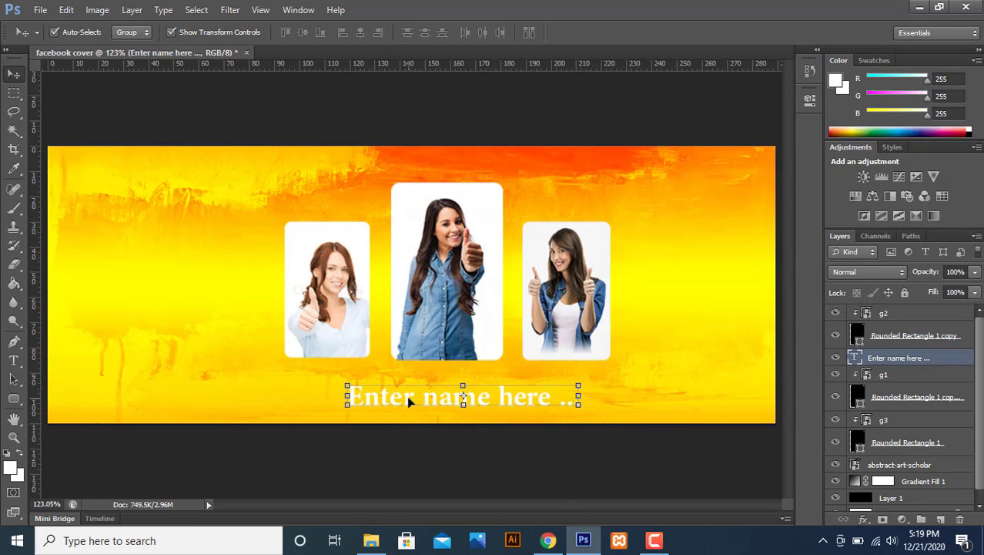
Step: Select a thin frame along the canvas edges by inverting an inset rectangular selection, and create a new layer for the border
{"action": "left_click", "coordinate": [14, 95]}
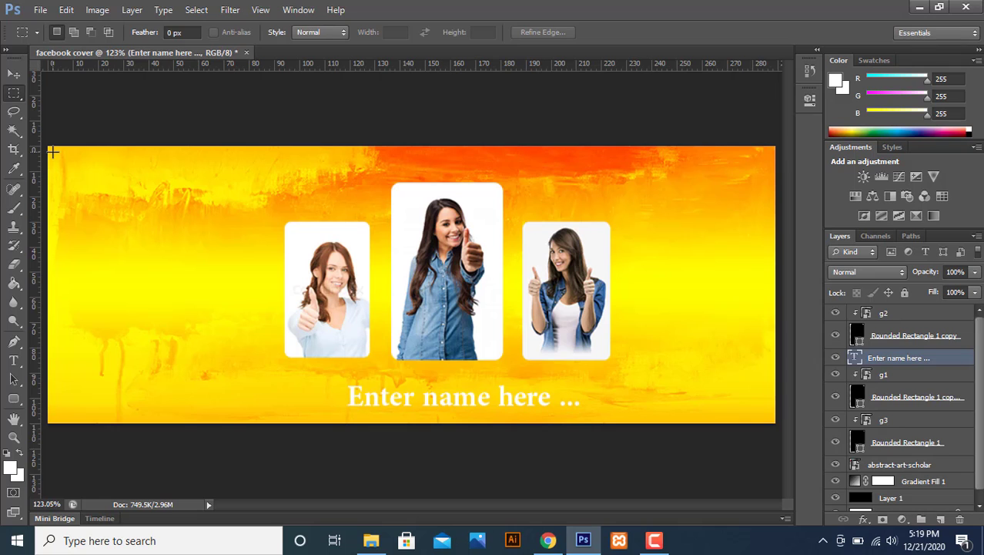
{"action": "left_click_drag", "start_coordinate": [52, 151], "coordinate": [769, 416]}
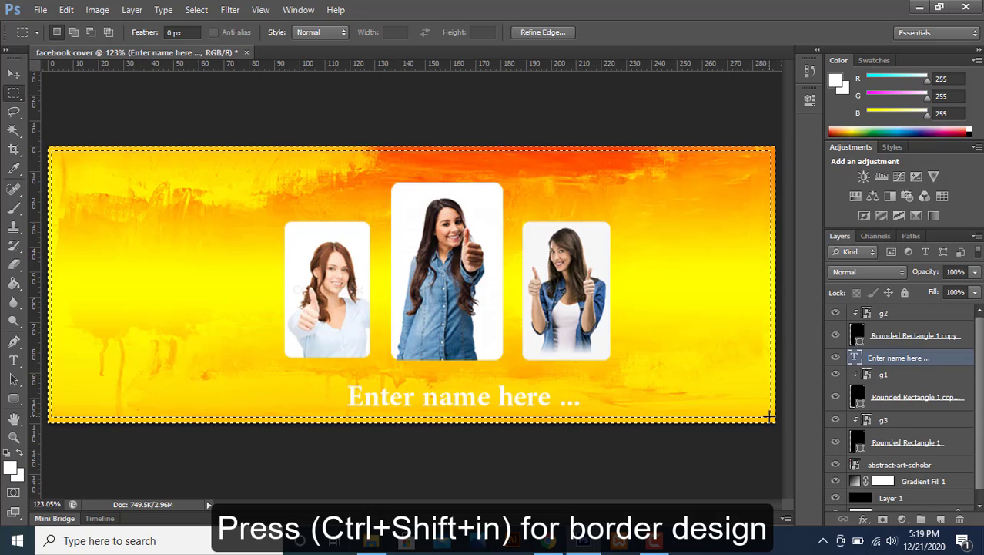
{"action": "key", "text": "ctrl+shift+n"}
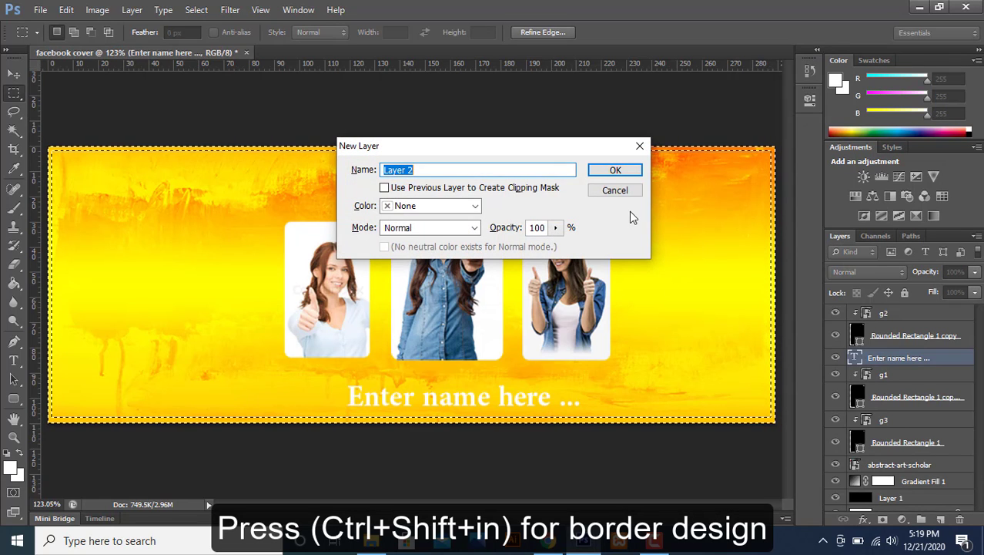
{"action": "left_click", "coordinate": [616, 170]}
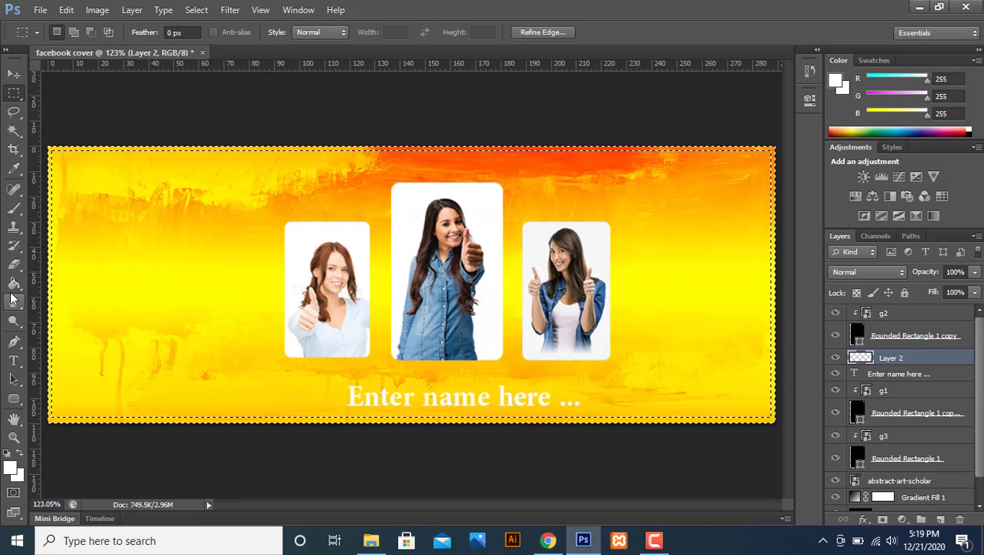
Step: Fill the frame selection with white using the Paint Bucket and deselect it
{"action": "left_click", "coordinate": [14, 283]}
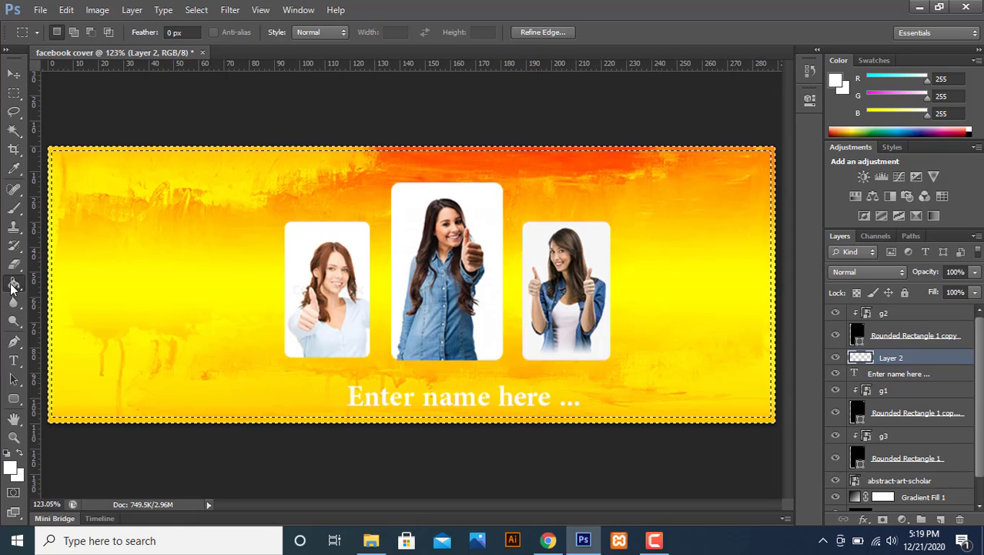
{"action": "left_click", "coordinate": [55, 314]}
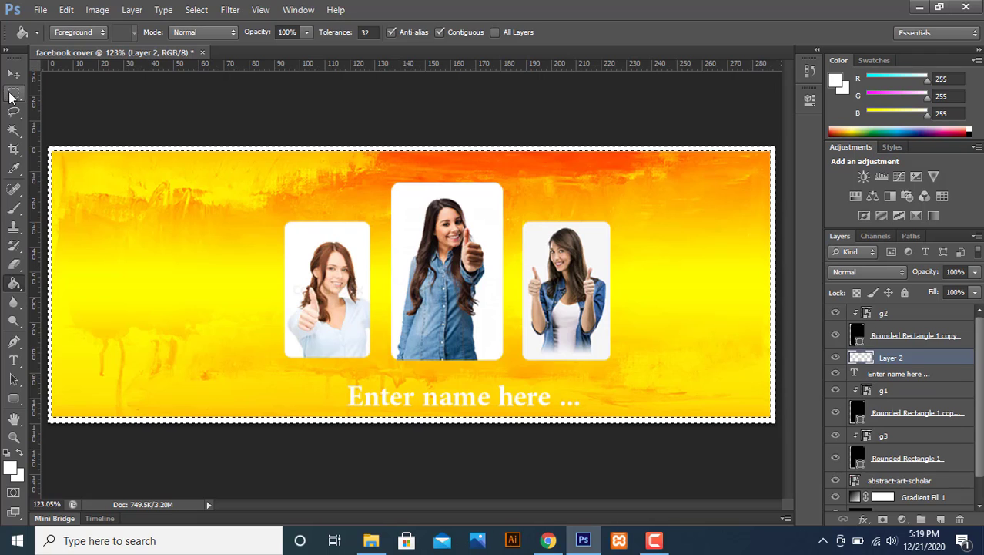
{"action": "left_click", "coordinate": [14, 93]}
{"action": "left_click", "coordinate": [209, 232]}
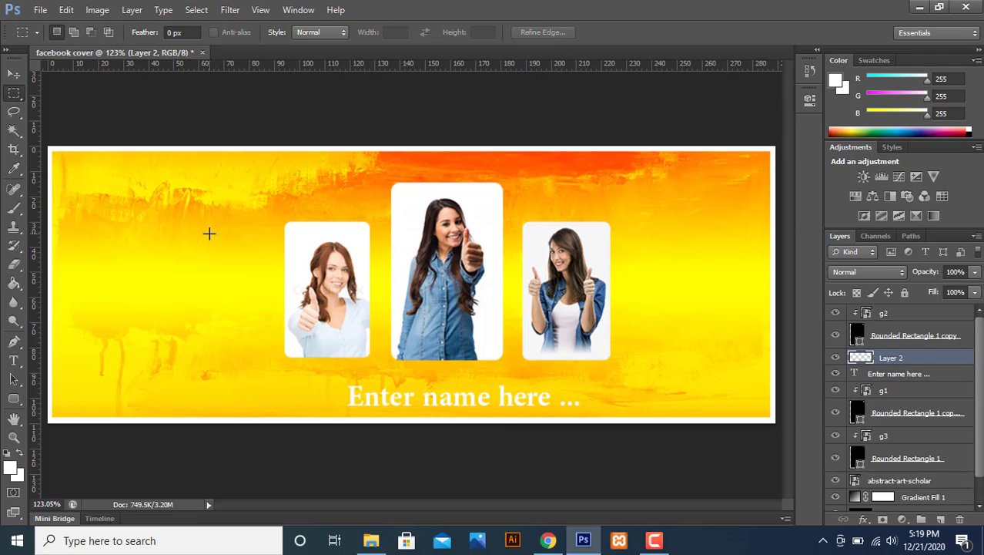
{"action": "key", "text": "ctrl+minus"}
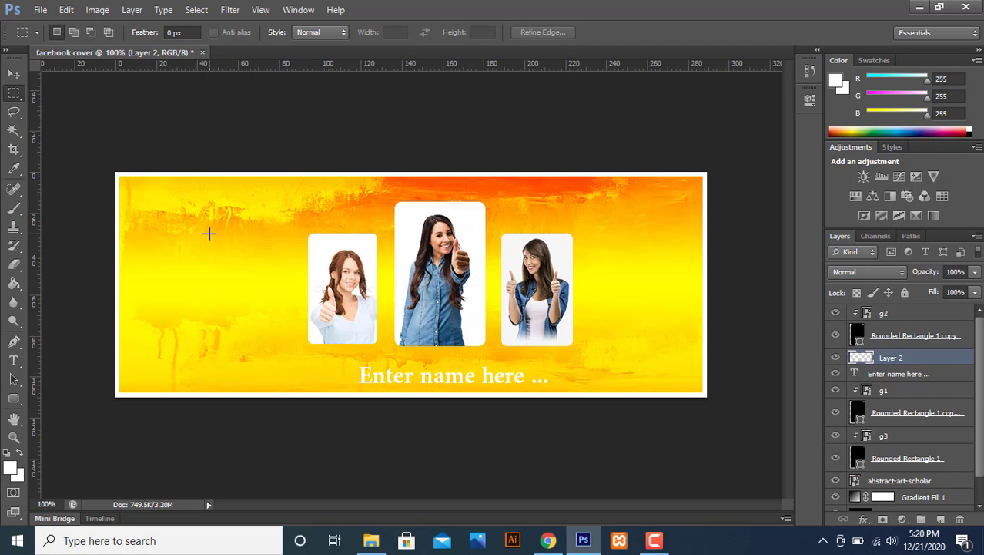
{"action": "key", "text": "ctrl+plus"}
{"action": "key", "text": "ctrl+0"}
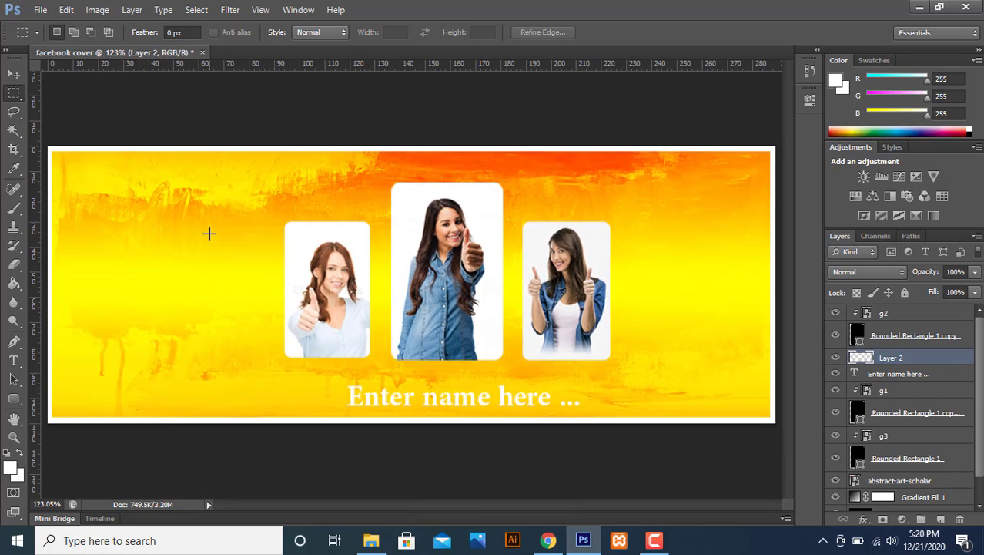